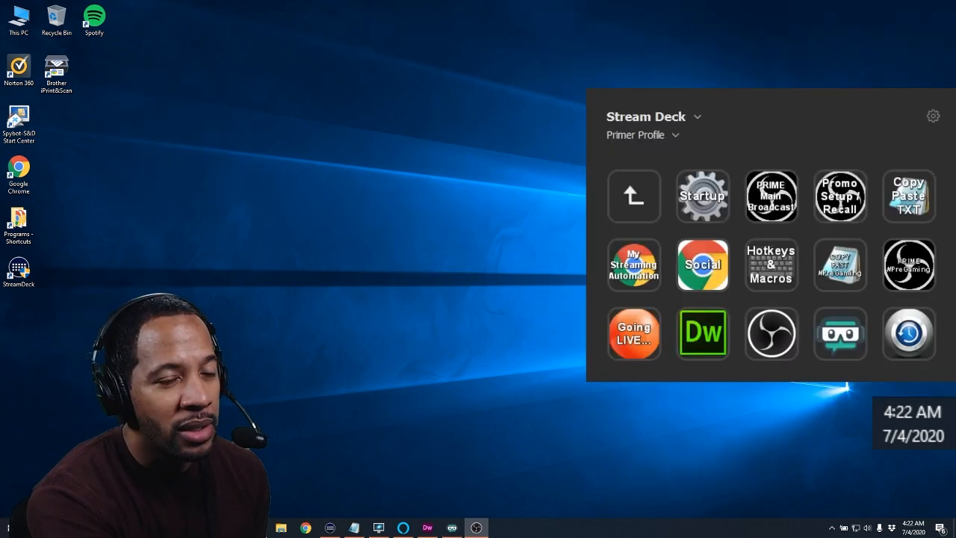
Launch the My Streaming Automation script and answer that this is not a #PreGaming stream
{"action": "left_click", "coordinate": [633, 265]}
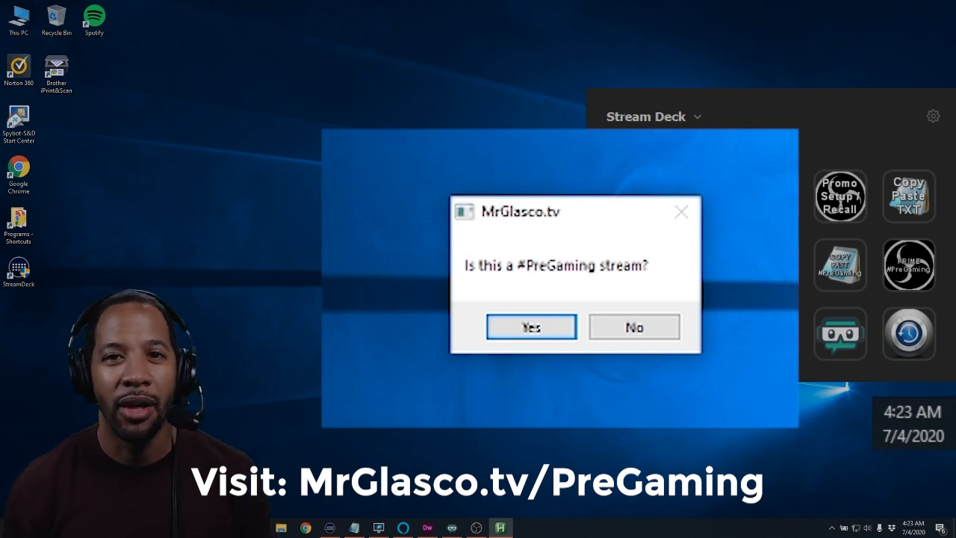
{"action": "left_click", "coordinate": [621, 327]}
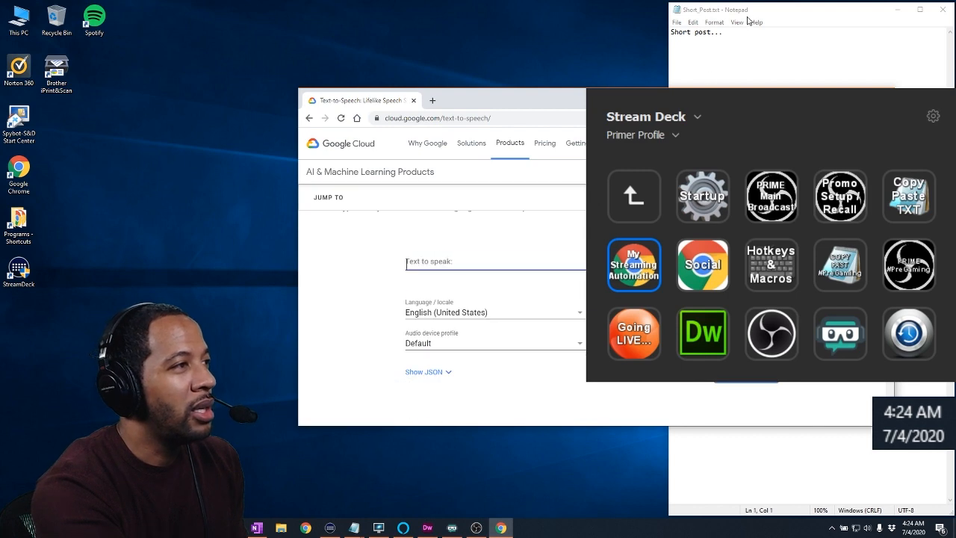
Write "This is a test post for some automation that I've been working on. :)" as the short post, and acknowledge the social and description prep prompt
{"action": "left_click_drag", "start_coordinate": [773, 12], "coordinate": [229, 24]}
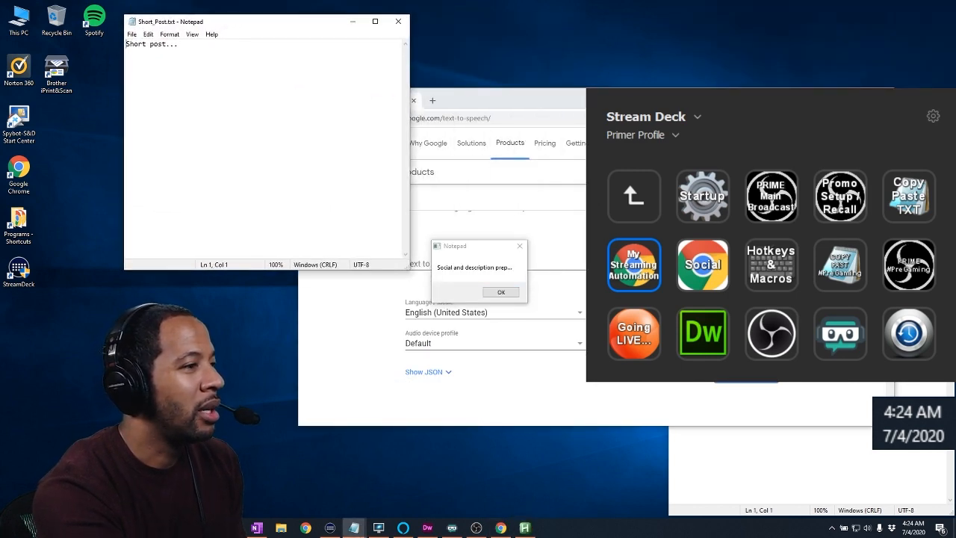
{"action": "left_click", "coordinate": [920, 328]}
{"action": "left_click_drag", "start_coordinate": [805, 275], "coordinate": [201, 248]}
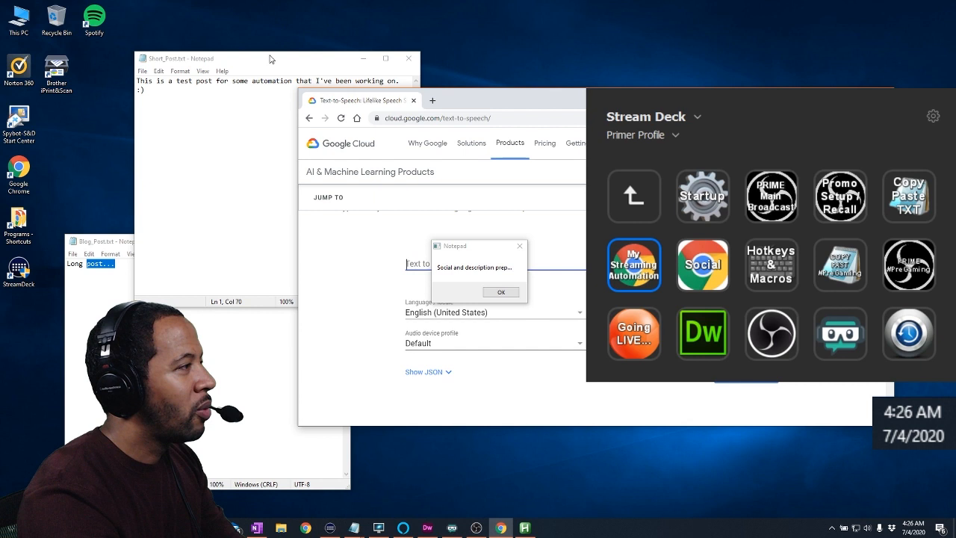
{"action": "left_click_drag", "start_coordinate": [271, 59], "coordinate": [175, 47]}
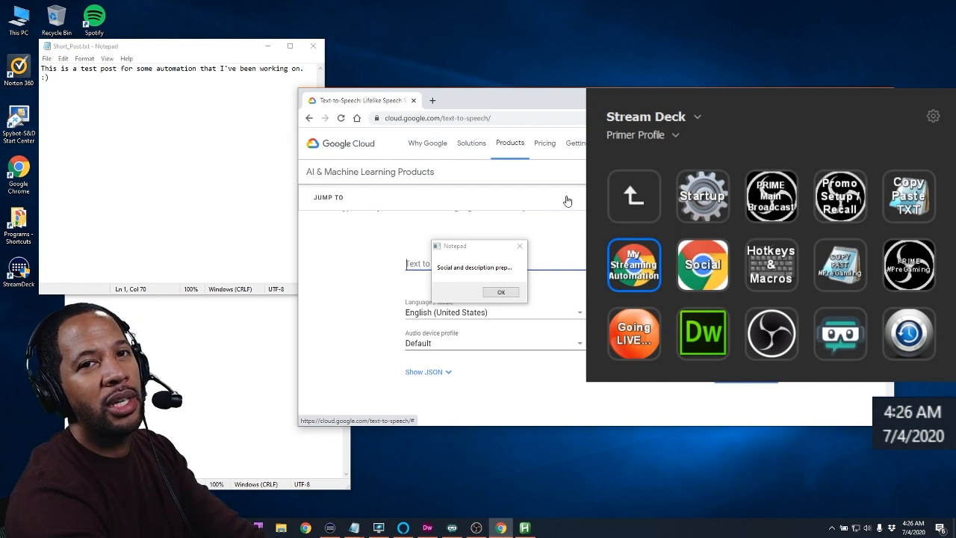
{"action": "left_click_drag", "start_coordinate": [480, 252], "coordinate": [393, 29]}
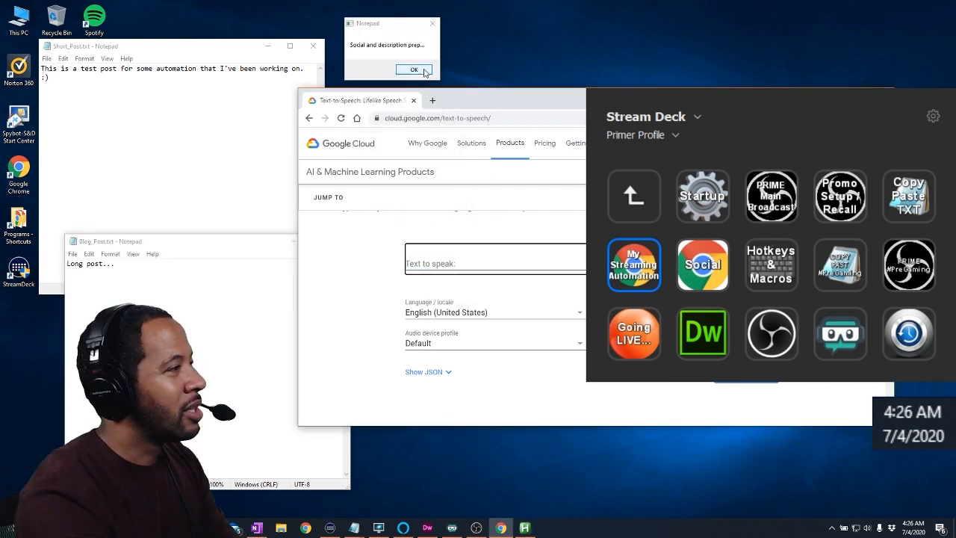
{"action": "left_click", "coordinate": [415, 70]}
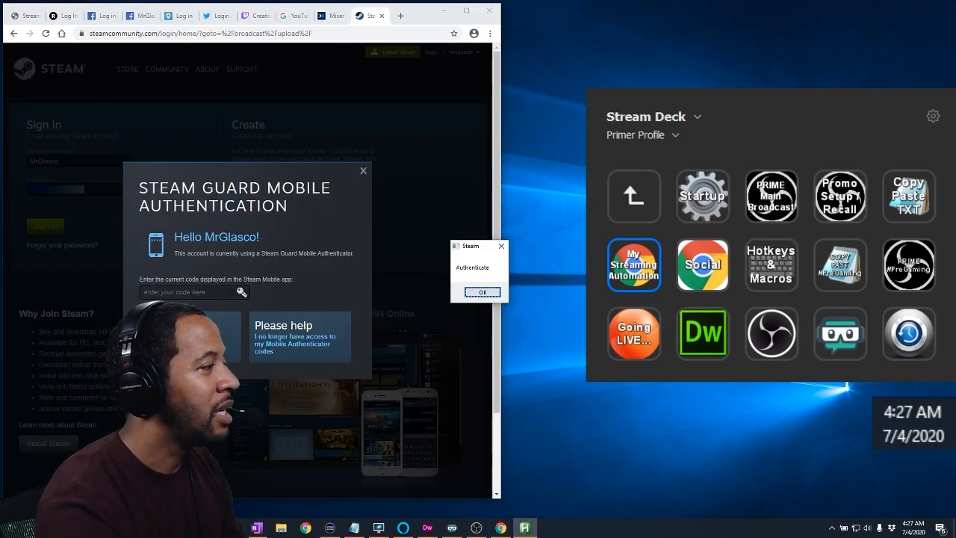
Enter the Steam Guard authentication code and confirm the Steam authentication prompt
{"action": "left_click", "coordinate": [210, 292]}
{"action": "left_click", "coordinate": [496, 292]}
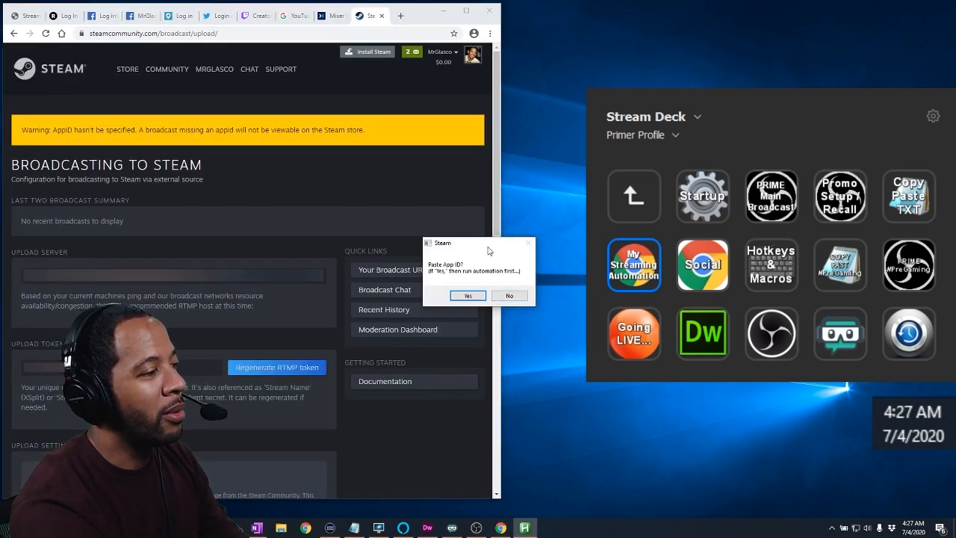
Run the Automation macro for the Steam broadcast settings and agree to paste the App ID
{"action": "left_click_drag", "start_coordinate": [485, 246], "coordinate": [477, 169]}
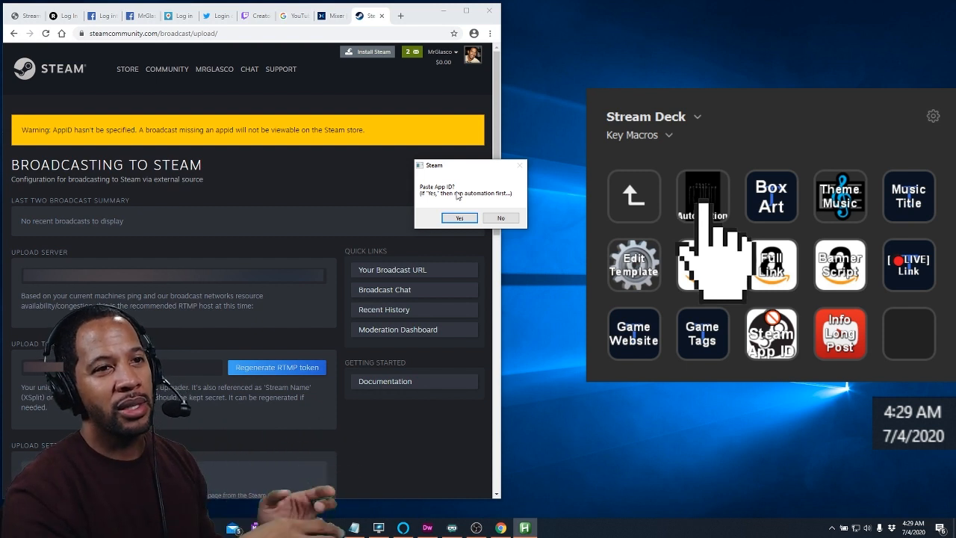
{"action": "left_click", "coordinate": [702, 202]}
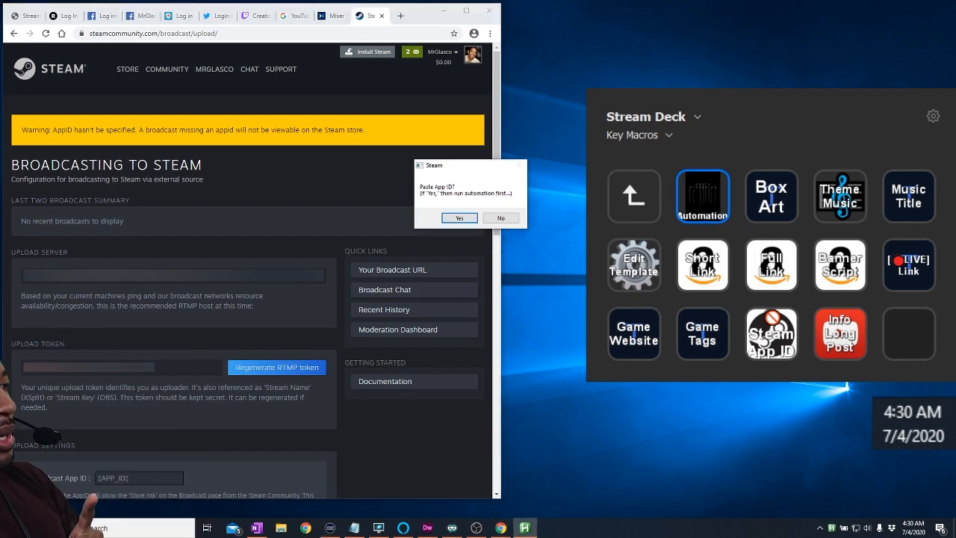
{"action": "key", "text": "Return"}
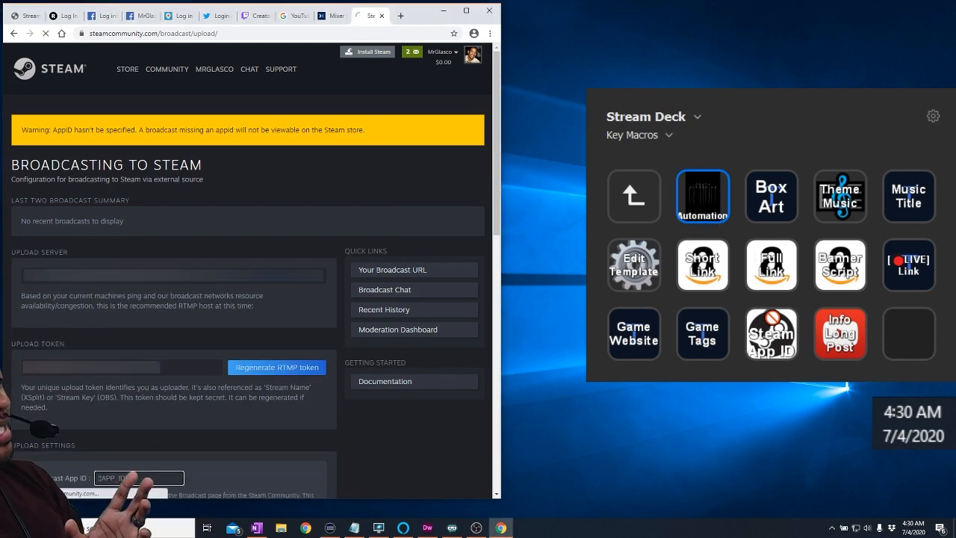
Move on from Steam to the other platforms' sign-ins and report that the YouTube sign-in did not work
{"action": "key", "text": "ctrl+shift+Tab"}
{"action": "key", "text": "Return"}
{"action": "key", "text": "Return"}
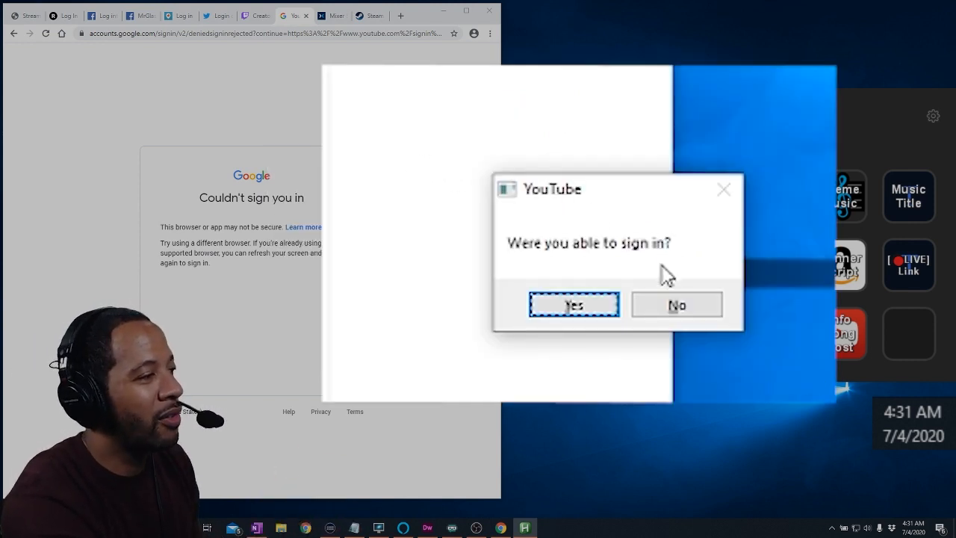
{"action": "left_click", "coordinate": [681, 306]}
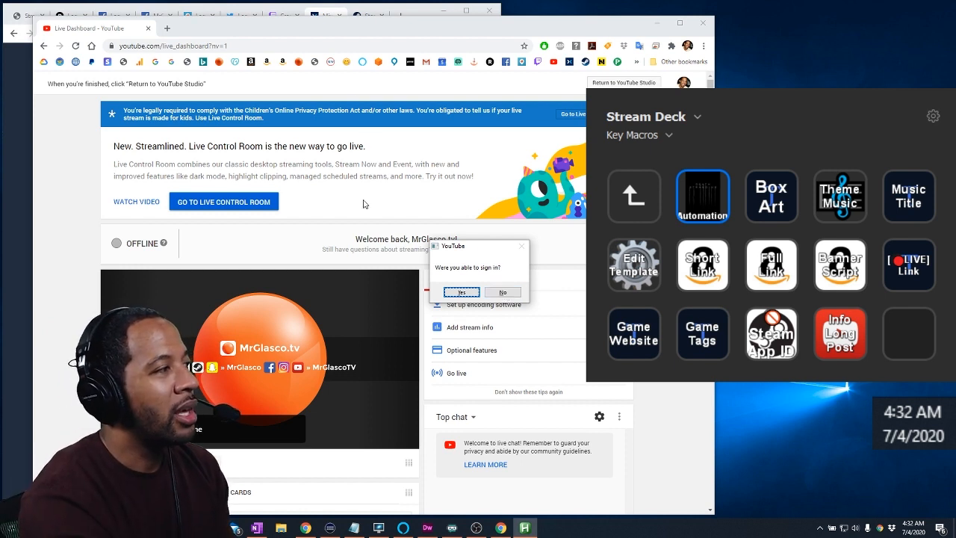
Bring the YouTube sign-in prompt over the Live Dashboard and confirm that signing in worked
{"action": "left_click_drag", "start_coordinate": [472, 247], "coordinate": [93, 355]}
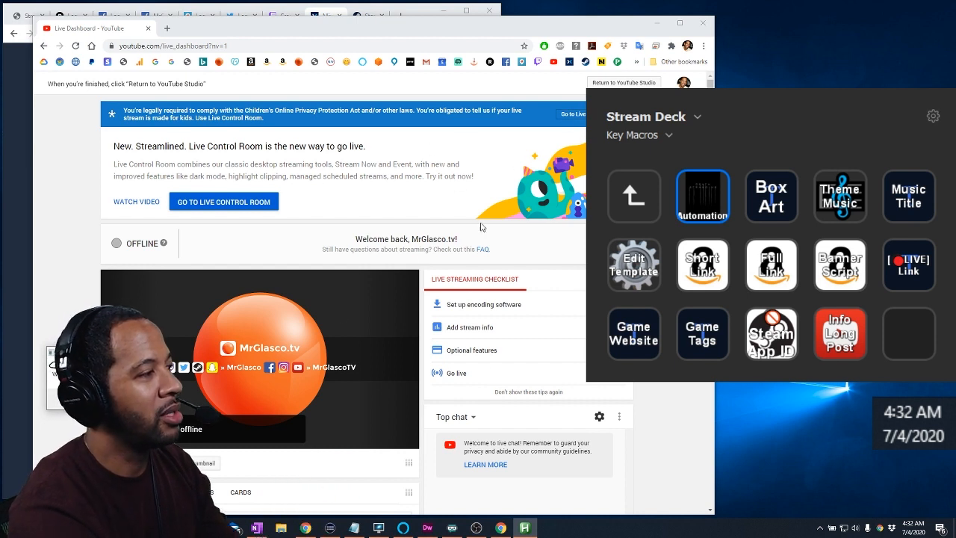
{"action": "left_click_drag", "start_coordinate": [100, 341], "coordinate": [327, 172]}
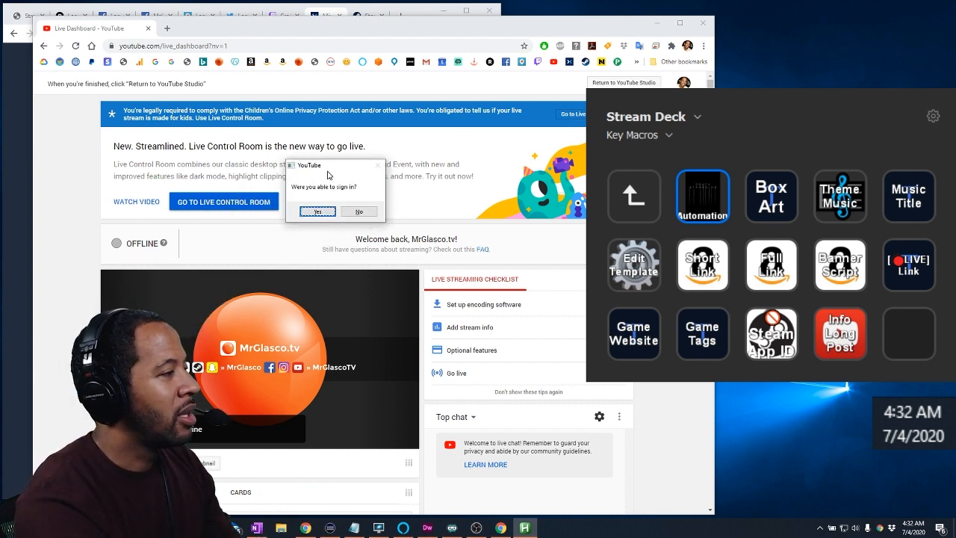
{"action": "left_click", "coordinate": [317, 212]}
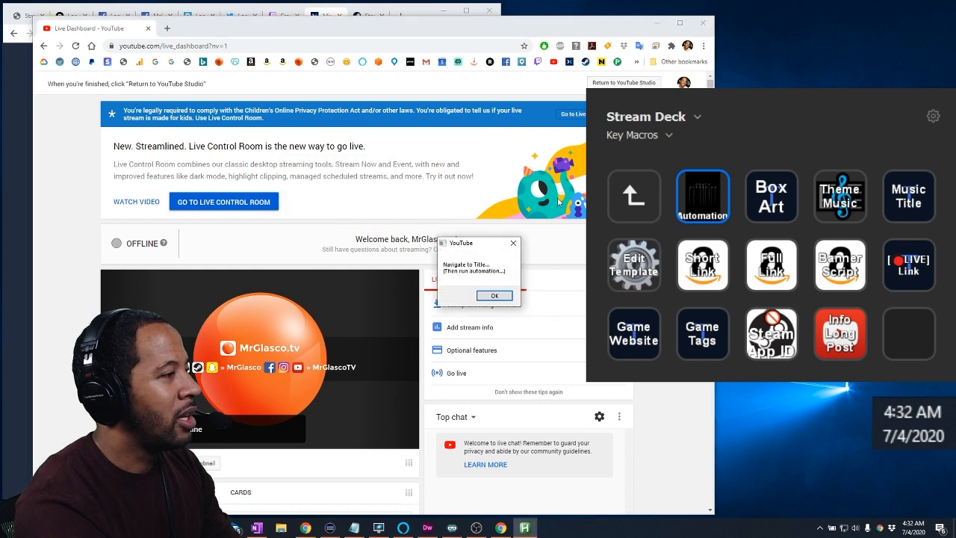
Replace the YouTube stream title with a game controller emoji followed by "Let's Play: Death Stranding (PS4), Decompressing"
{"action": "left_click_drag", "start_coordinate": [470, 243], "coordinate": [484, 176]}
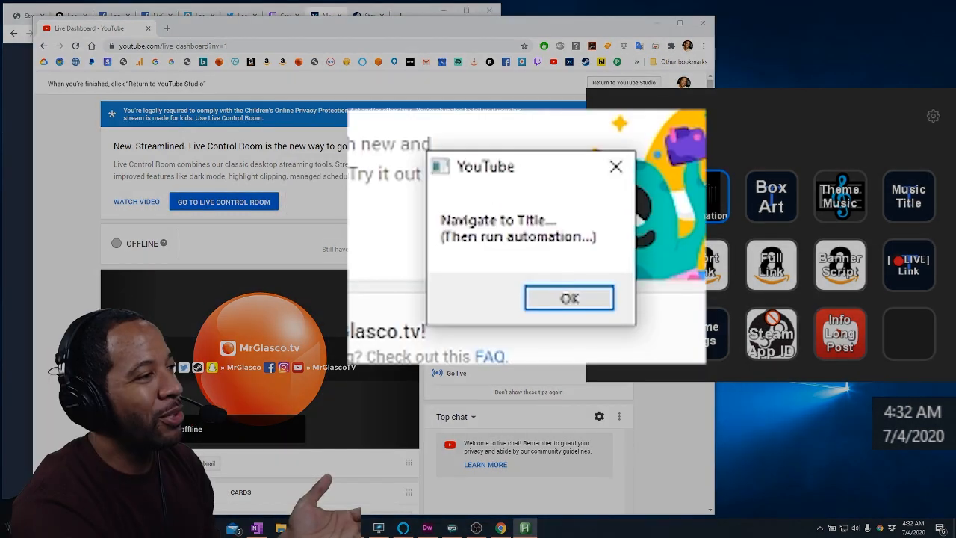
{"action": "left_click_drag", "start_coordinate": [710, 179], "coordinate": [710, 300]}
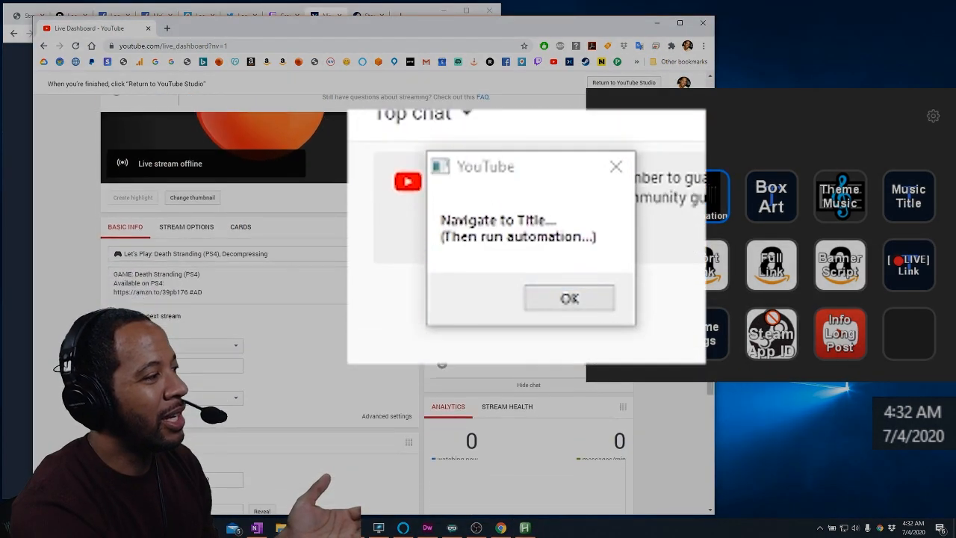
{"action": "left_click", "coordinate": [292, 246]}
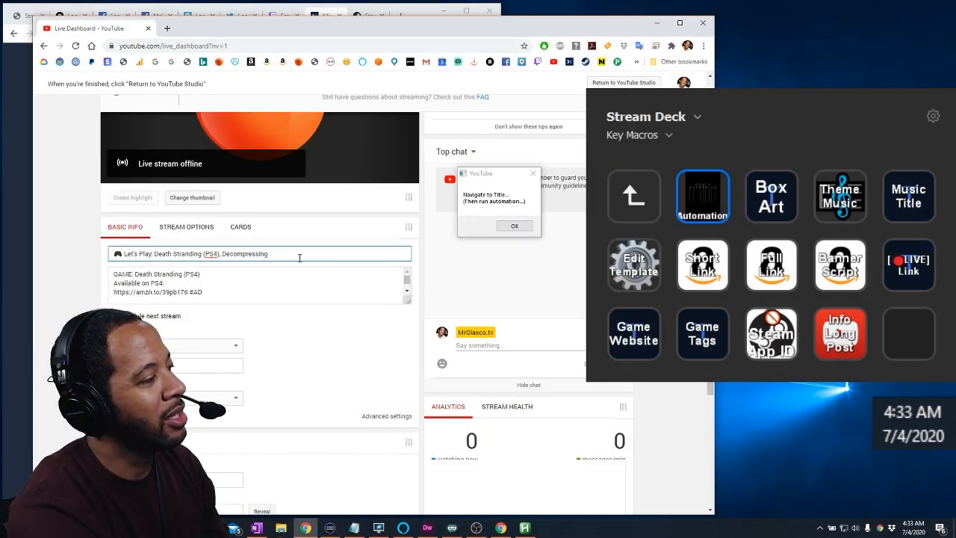
{"action": "key", "text": "ctrl+a"}
{"action": "key", "text": "super+period"}
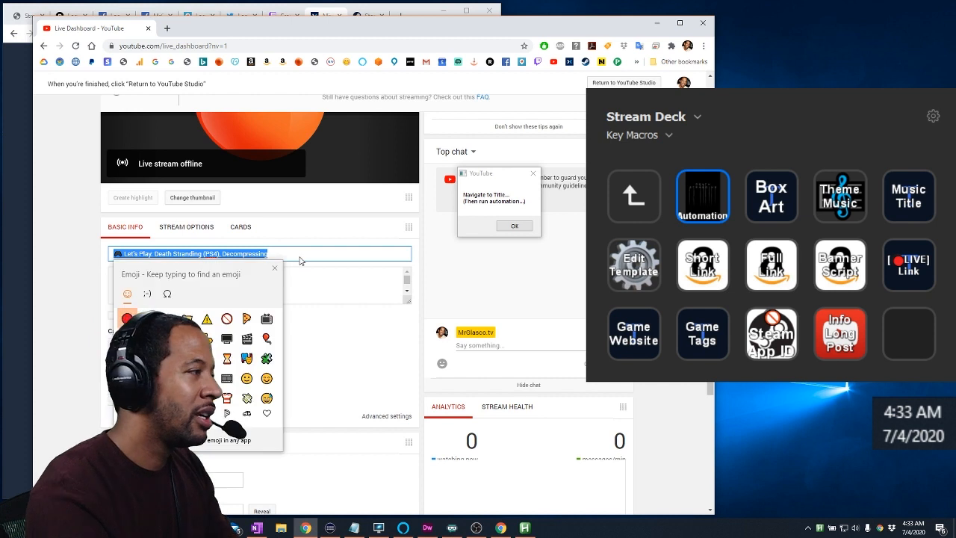
{"action": "type", "text": "controller"}
{"action": "key", "text": "Escape"}
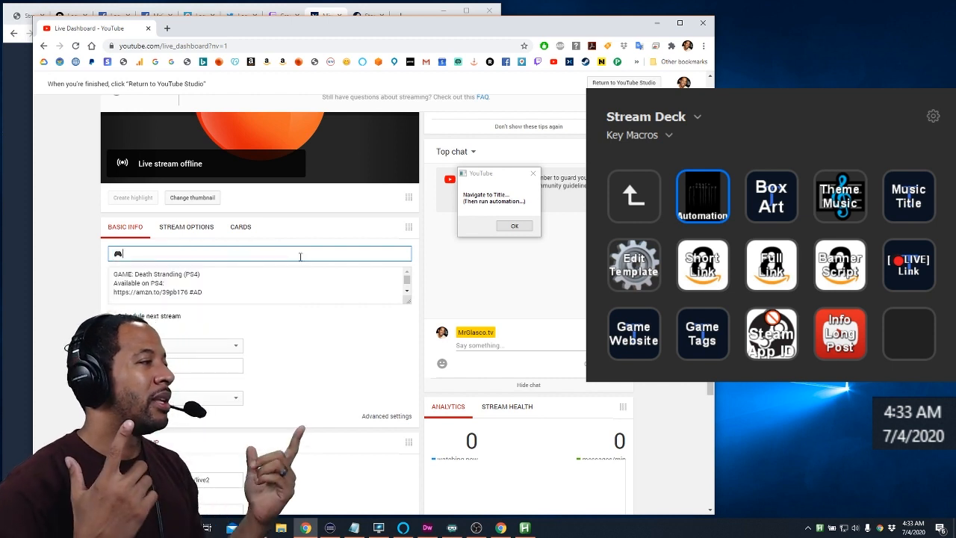
{"action": "type", "text": "Let's Play: Death Stranding (PS4), Decompressing"}
Replace the first lines of the YouTube description with the Death Stranding (PS4) game info, Amazon link, "Decompressing" and "Long post..."
{"action": "key", "text": "Tab"}
{"action": "key", "text": "shift+Down"}
{"action": "key", "text": "shift+Down"}
{"action": "key", "text": "shift+Down"}
{"action": "key", "text": "shift+Down"}
{"action": "key", "text": "shift+Down"}
{"action": "key", "text": "shift+Down"}
{"action": "key", "text": "shift+Down"}
{"action": "key", "text": "shift+Down"}
{"action": "key", "text": "super+period"}
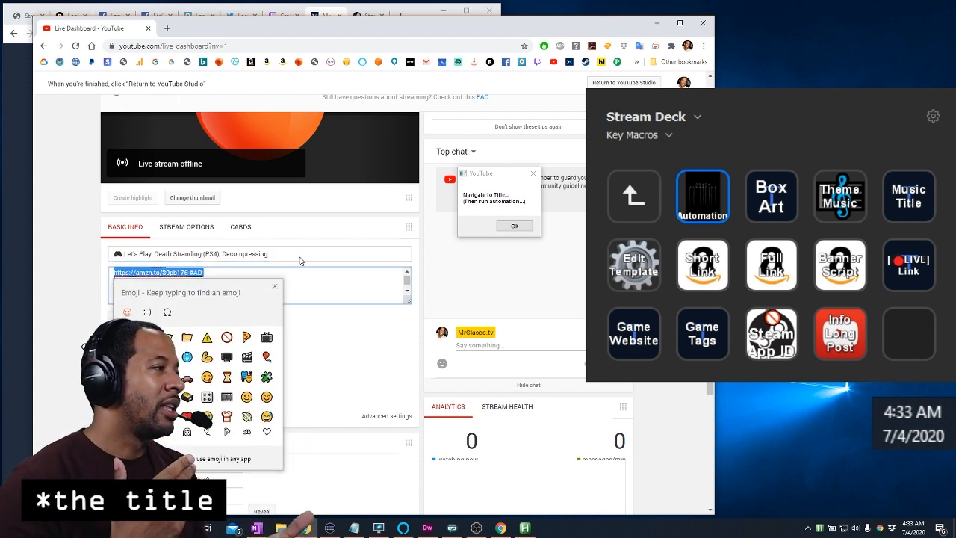
{"action": "type", "text": "controllerOld text..."}
{"action": "key", "text": "Return"}
{"action": "key", "text": "Escape"}
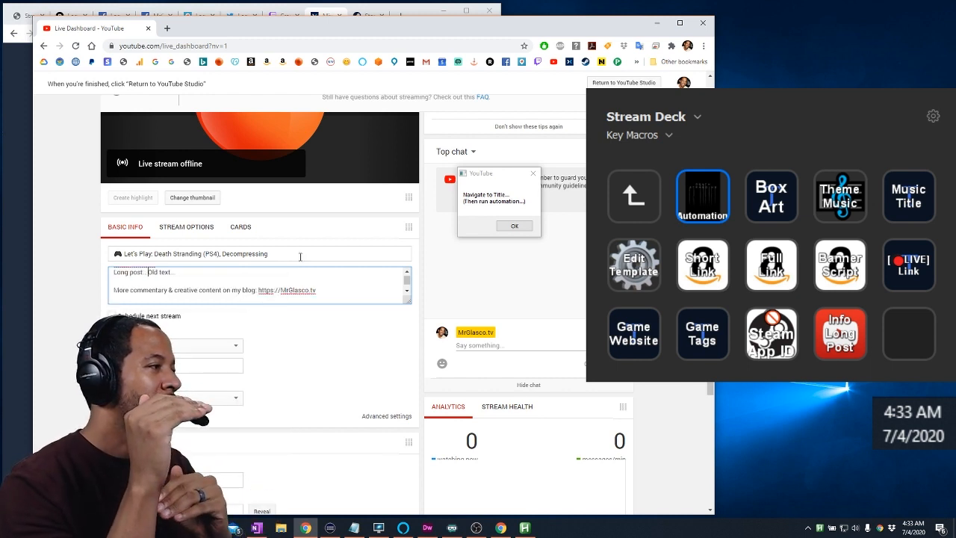
Leave the description and open the YouTube stream's advanced settings
{"action": "key", "text": "Down"}
{"action": "key", "text": "Down"}
{"action": "key", "text": "Down"}
{"action": "key", "text": "Down"}
{"action": "key", "text": "Tab"}
{"action": "key", "text": "Tab"}
{"action": "key", "text": "Tab"}
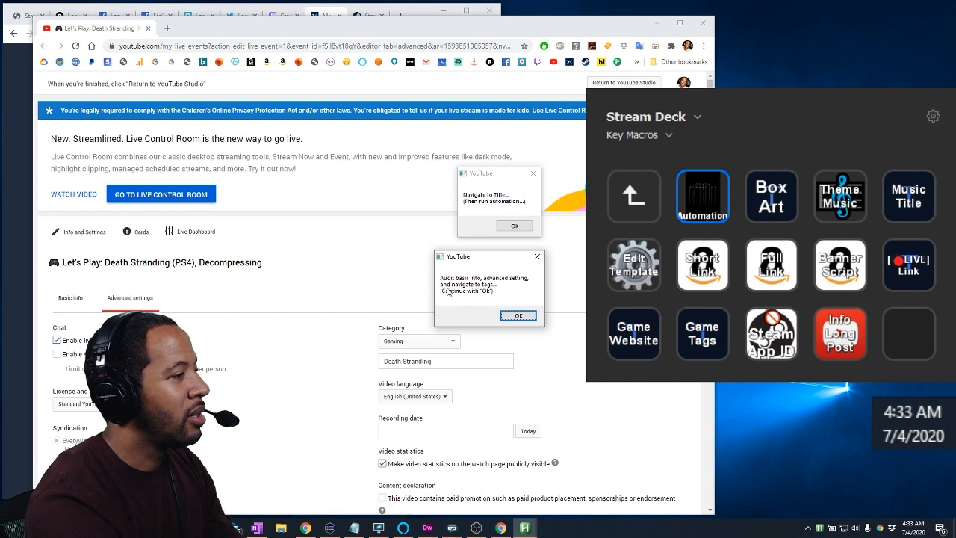
Delete the leftover "Old text..." from the description in the basic info, and continue the automation to save the YouTube changes
{"action": "left_click", "coordinate": [66, 299]}
{"action": "scroll", "coordinate": [369, 307], "scroll_direction": "down", "scroll_amount": 2}
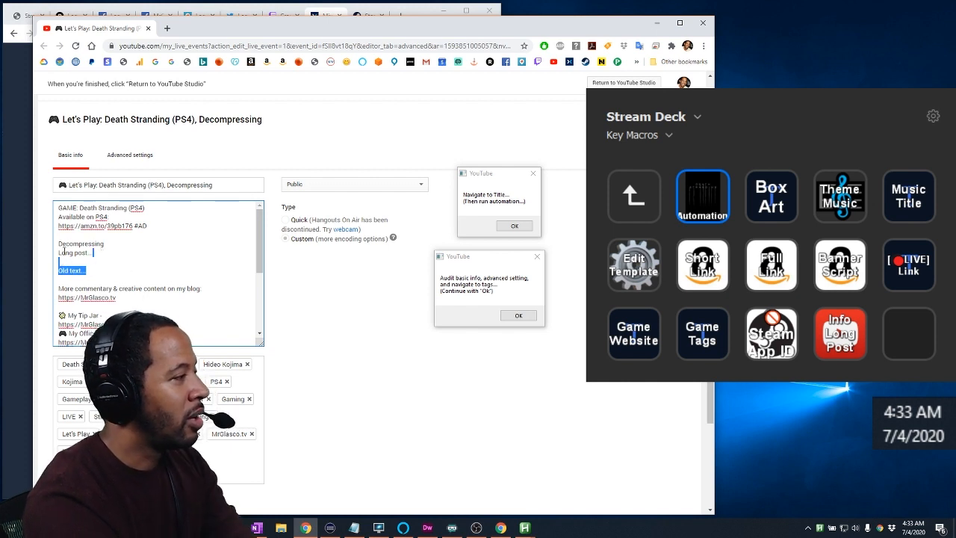
{"action": "key", "text": "BackSpace"}
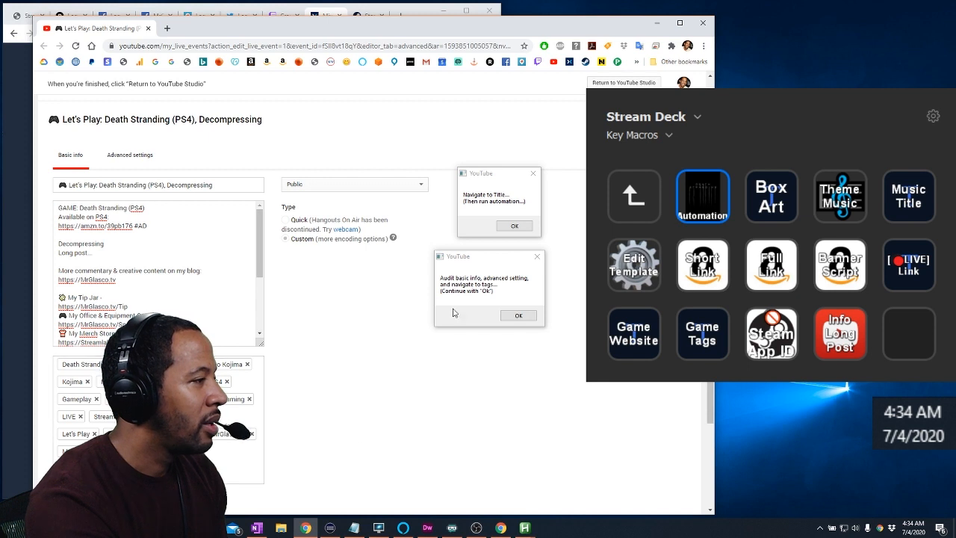
{"action": "left_click", "coordinate": [515, 315]}
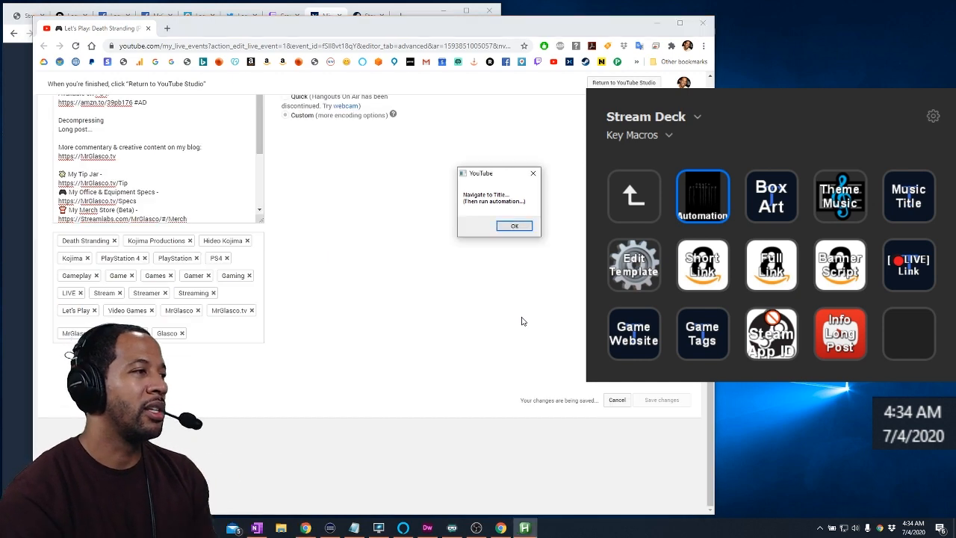
{"action": "key", "text": "Return"}
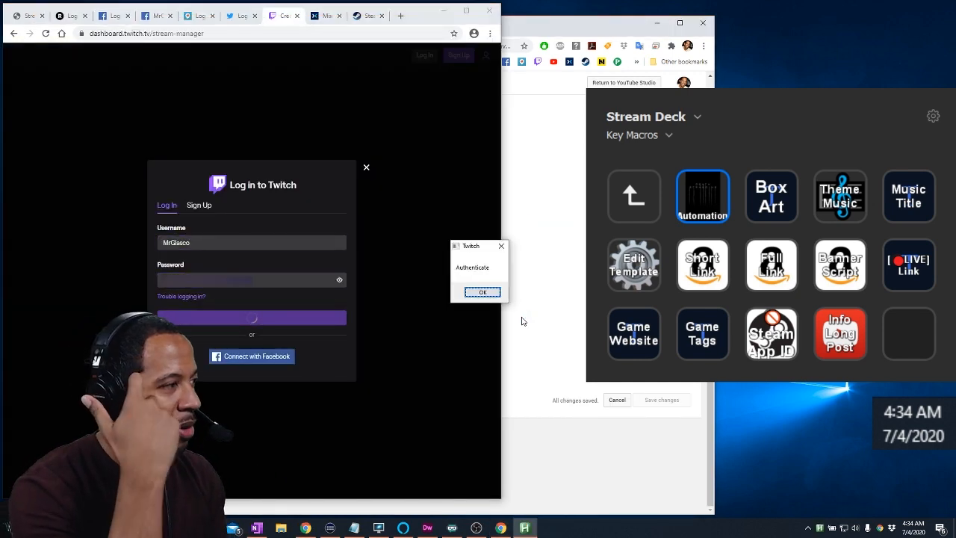
Complete the Twitch, Twitter and Facebook logins, entering the requested authentication codes and confirming the Authenticate prompts
{"action": "left_click", "coordinate": [251, 288]}
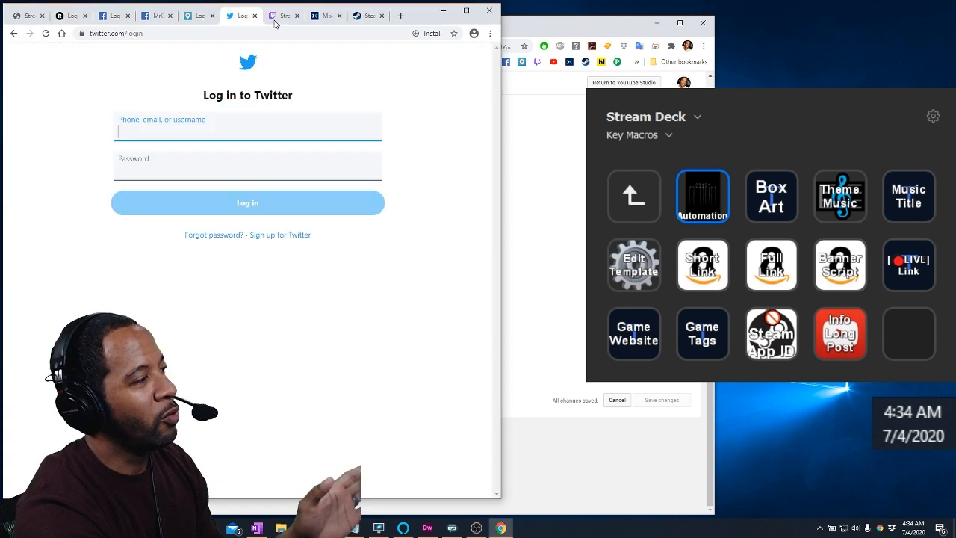
{"action": "left_click", "coordinate": [188, 184]}
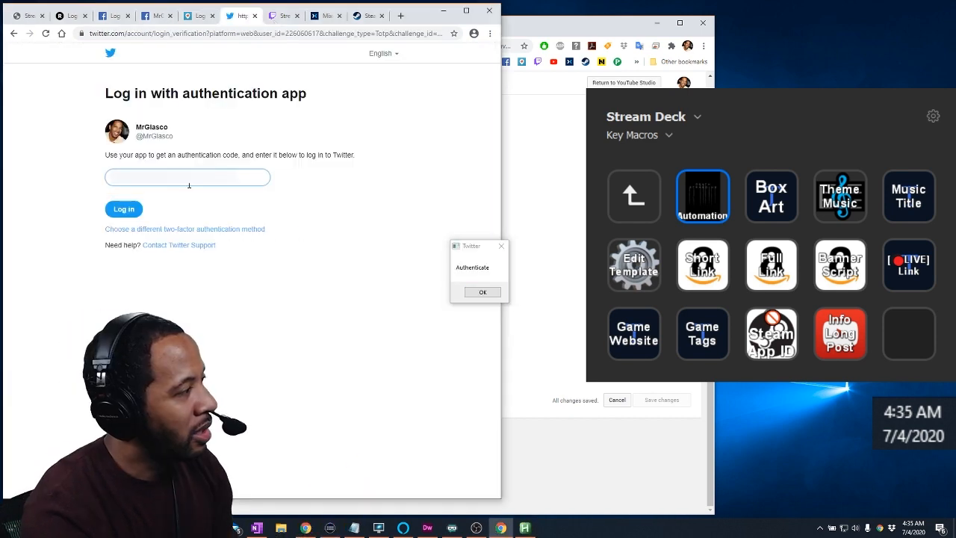
{"action": "left_click", "coordinate": [482, 292]}
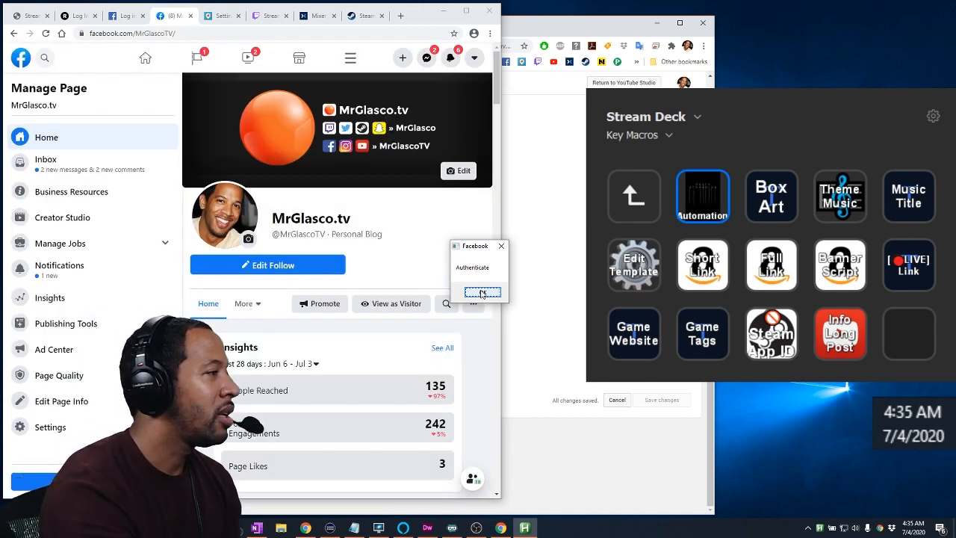
{"action": "left_click", "coordinate": [481, 292]}
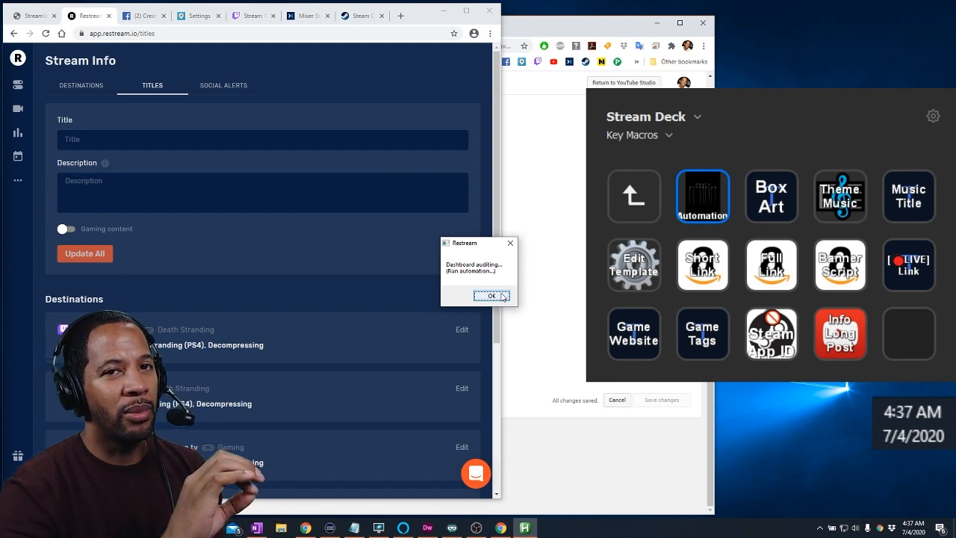
Run the Restream audit automation, titling Facebook "Decompressing" and Periscope "Let's Play: Death Stranding (PS4), Decompressing #Gaming"
{"action": "left_click", "coordinate": [498, 129]}
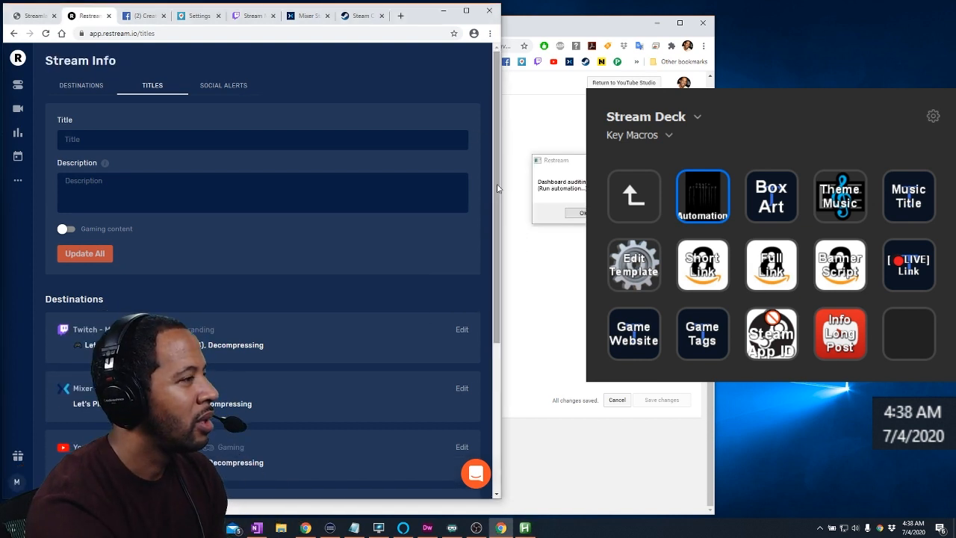
{"action": "left_click_drag", "start_coordinate": [498, 193], "coordinate": [498, 297]}
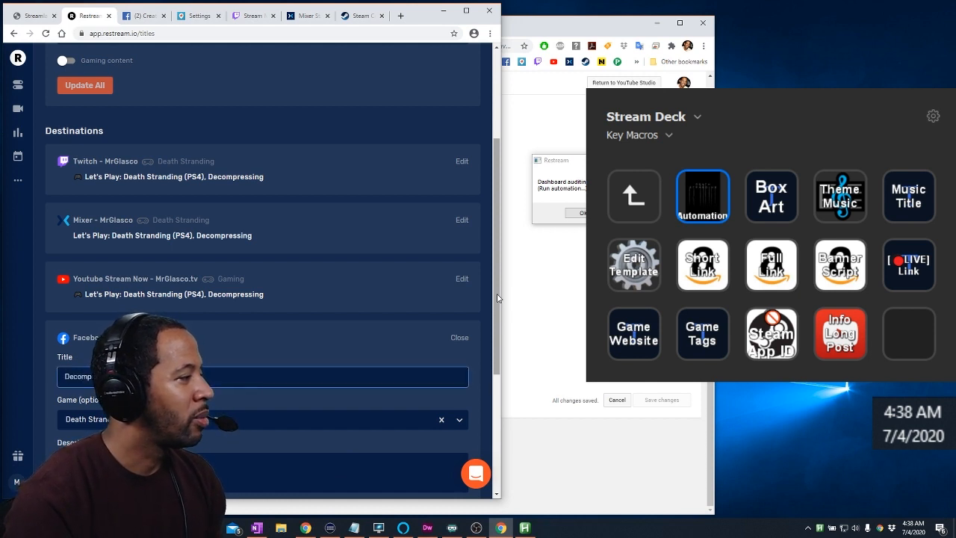
{"action": "key", "text": "Tab"}
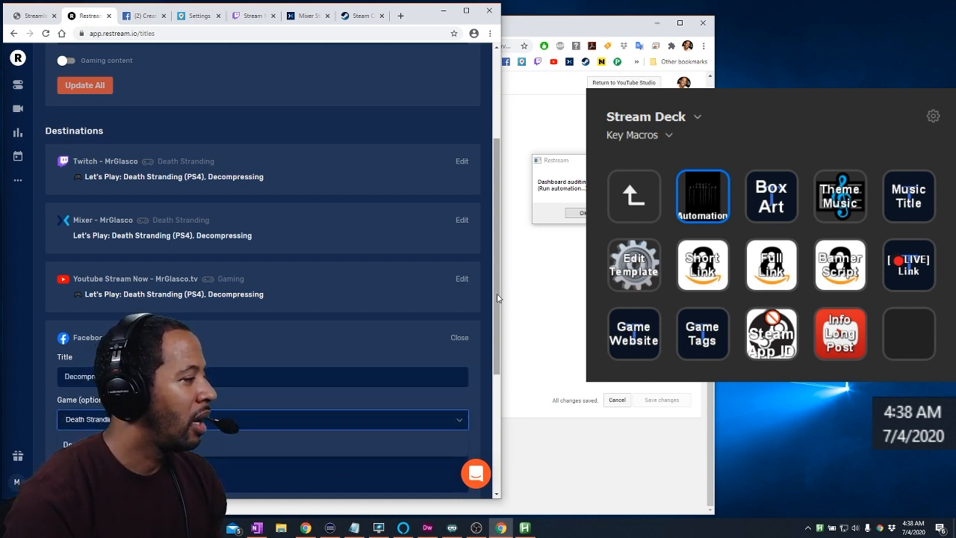
{"action": "key", "text": "Tab"}
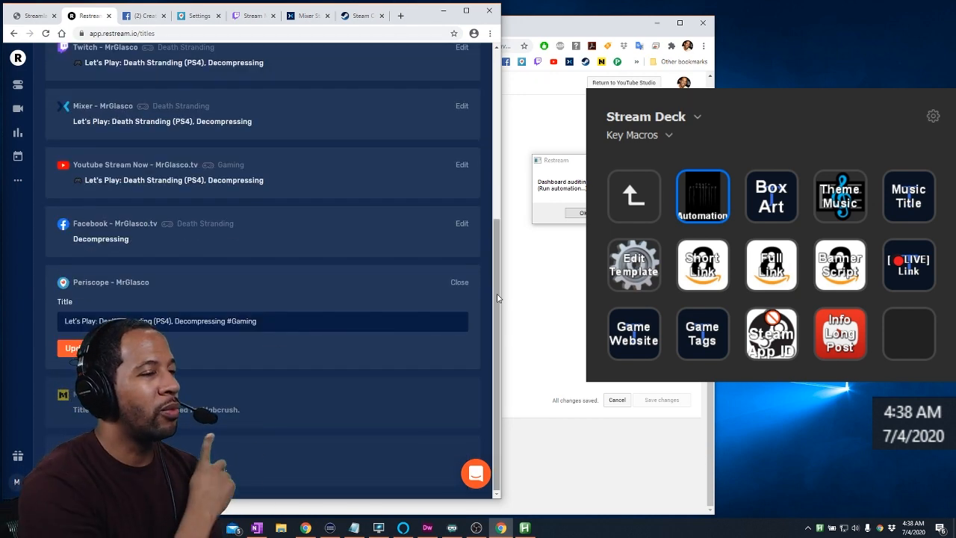
{"action": "key", "text": "ctrl+a"}
{"action": "key", "text": "BackSpace"}
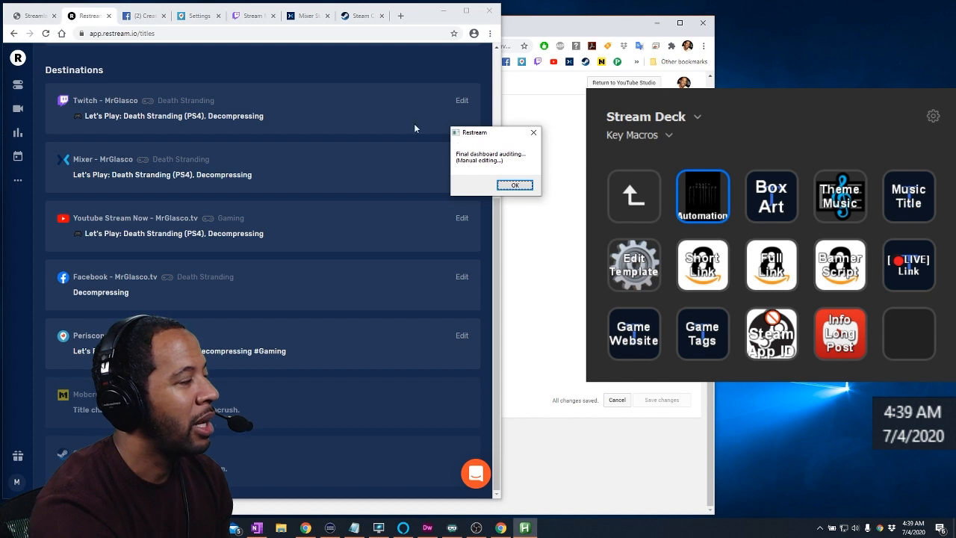
Review the Twitch, Mixer and YouTube destination titles, categories and description, and confirm the final dashboard audit to continue the automation
{"action": "left_click_drag", "start_coordinate": [486, 134], "coordinate": [522, 140]}
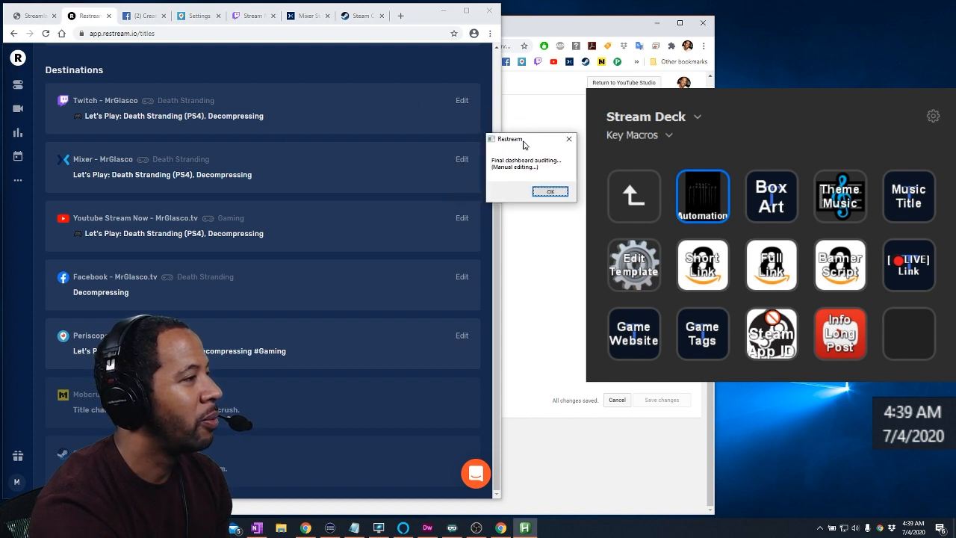
{"action": "left_click", "coordinate": [462, 101]}
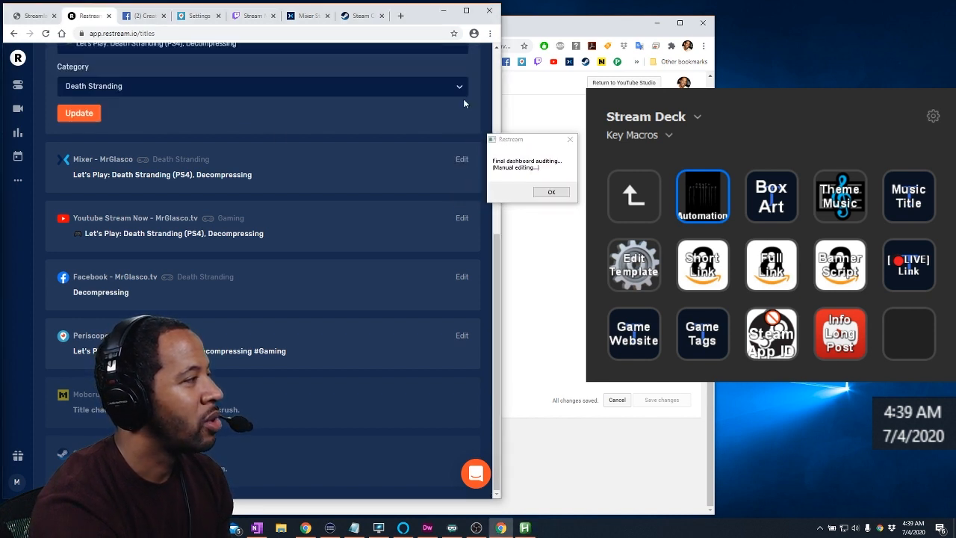
{"action": "scroll", "coordinate": [496, 254], "scroll_direction": "up", "scroll_amount": 2}
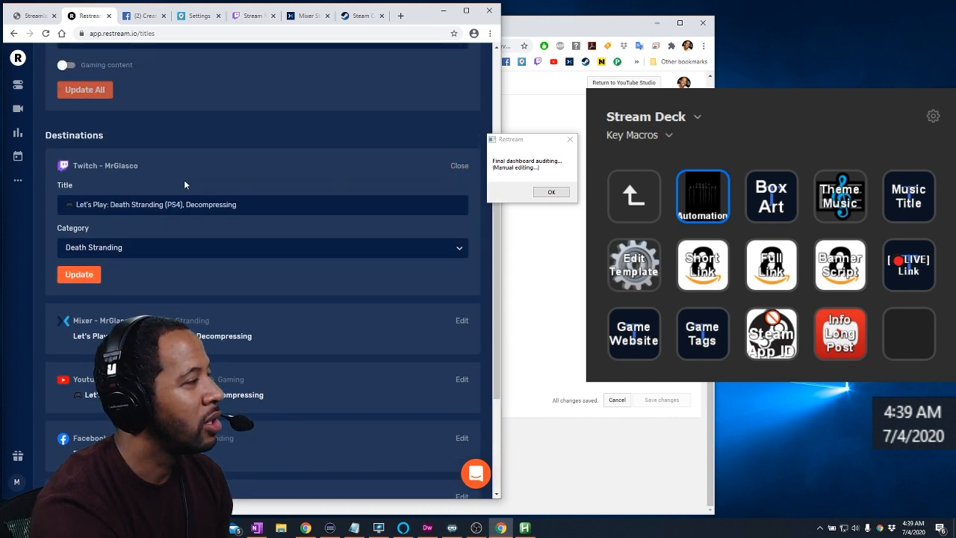
{"action": "left_click", "coordinate": [461, 167]}
{"action": "left_click", "coordinate": [461, 224]}
{"action": "left_click", "coordinate": [457, 223]}
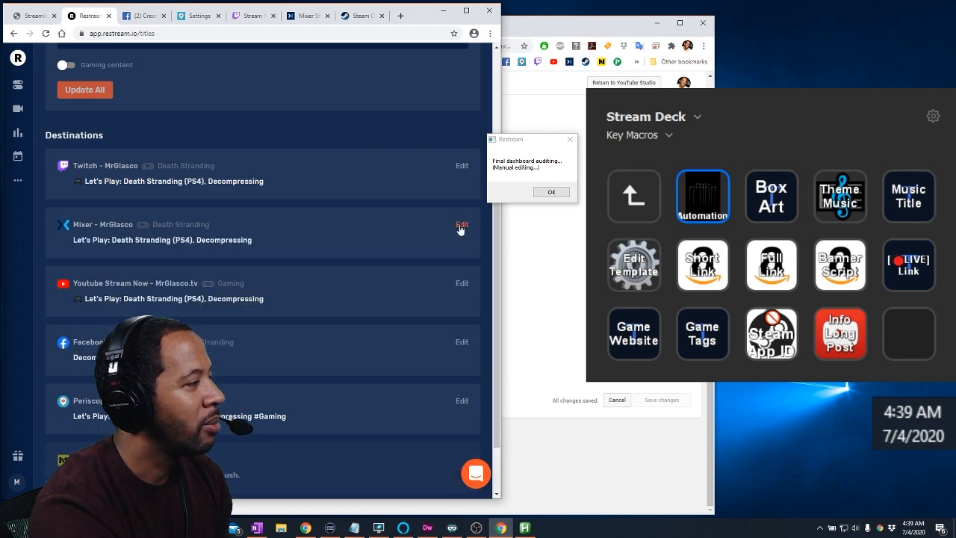
{"action": "left_click", "coordinate": [460, 284]}
{"action": "left_click_drag", "start_coordinate": [497, 269], "coordinate": [496, 339]}
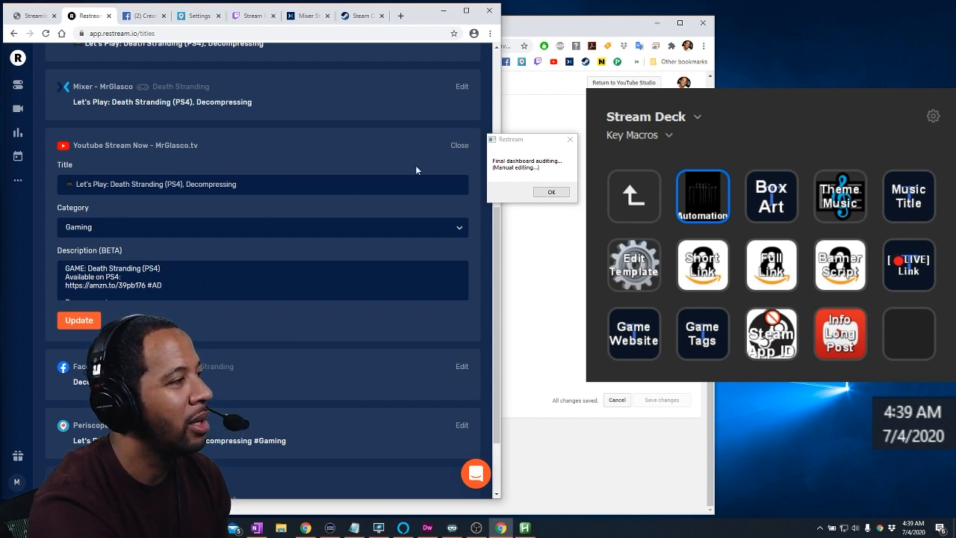
{"action": "left_click", "coordinate": [459, 147]}
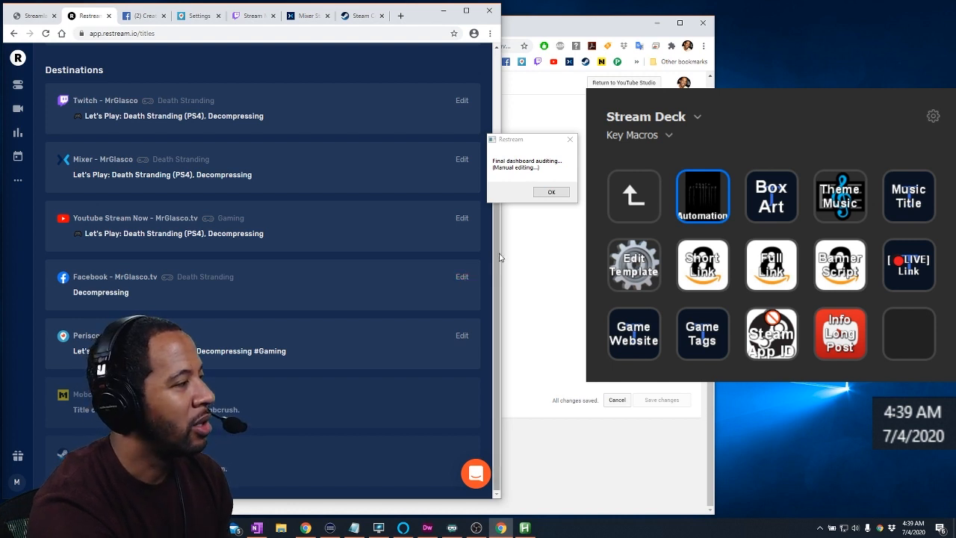
{"action": "left_click_drag", "start_coordinate": [536, 139], "coordinate": [420, 137]}
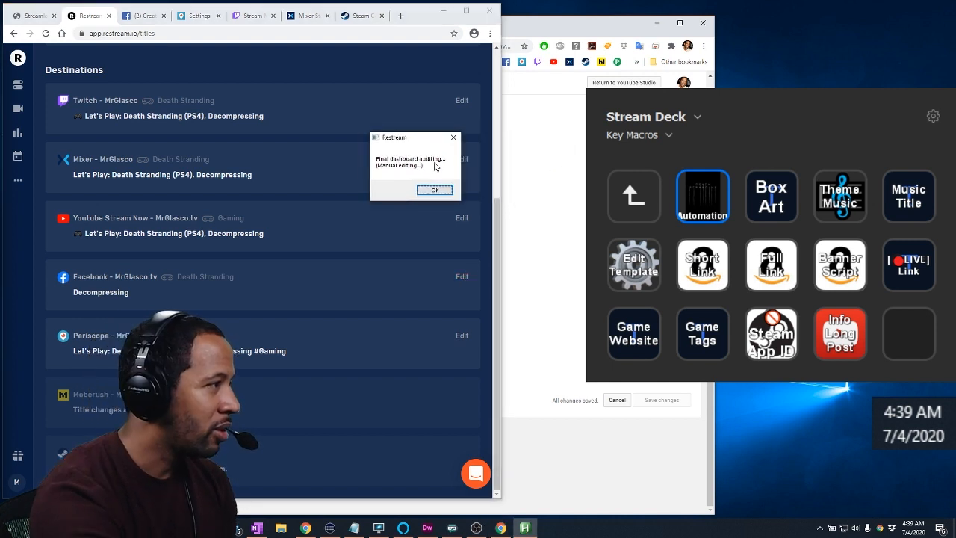
{"action": "left_click", "coordinate": [440, 191]}
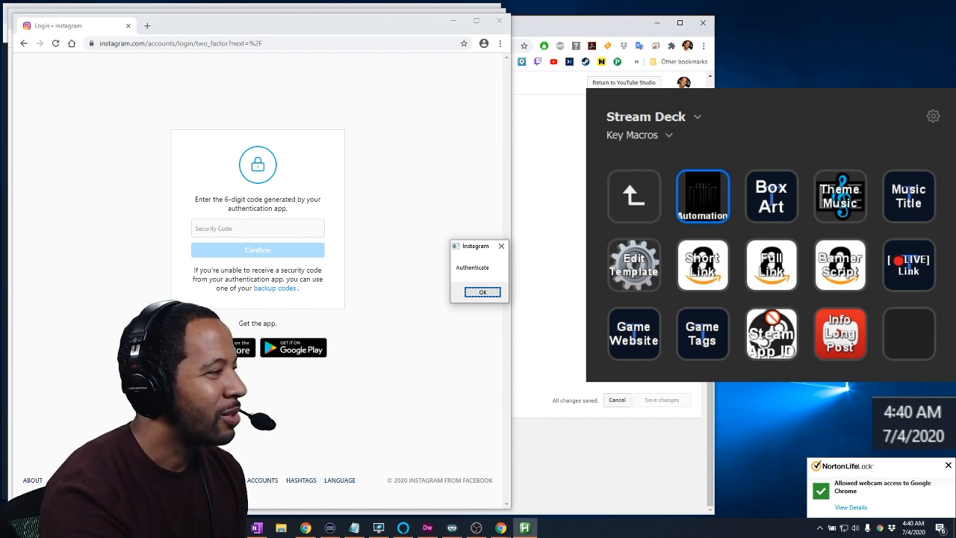
Enter the Instagram security code from the authentication app and confirm the Authenticate prompt
{"action": "left_click", "coordinate": [284, 232]}
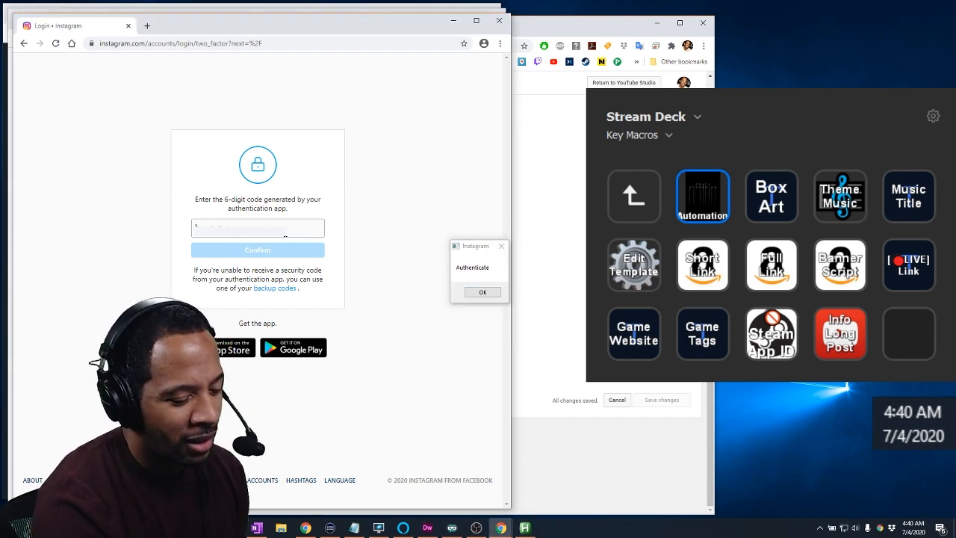
{"action": "type", "text": "•"}
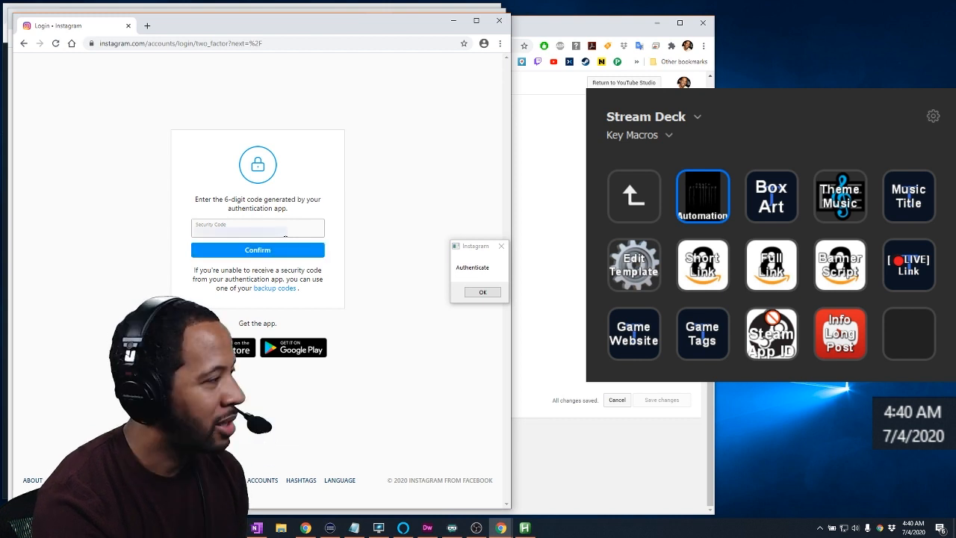
{"action": "left_click", "coordinate": [491, 294]}
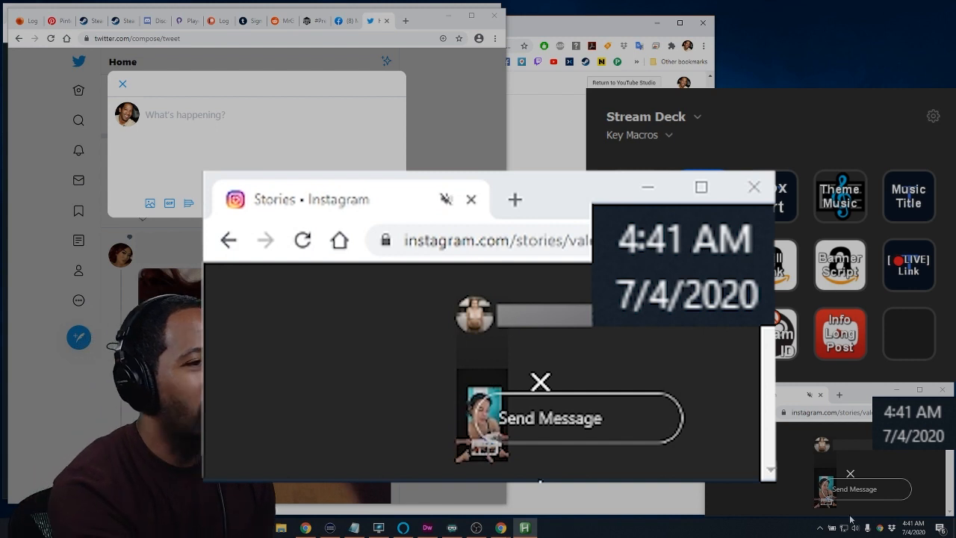
Confirm the Twitter and Facebook manual social media post prompts to continue the automation
{"action": "mouse_move", "coordinate": [500, 336]}
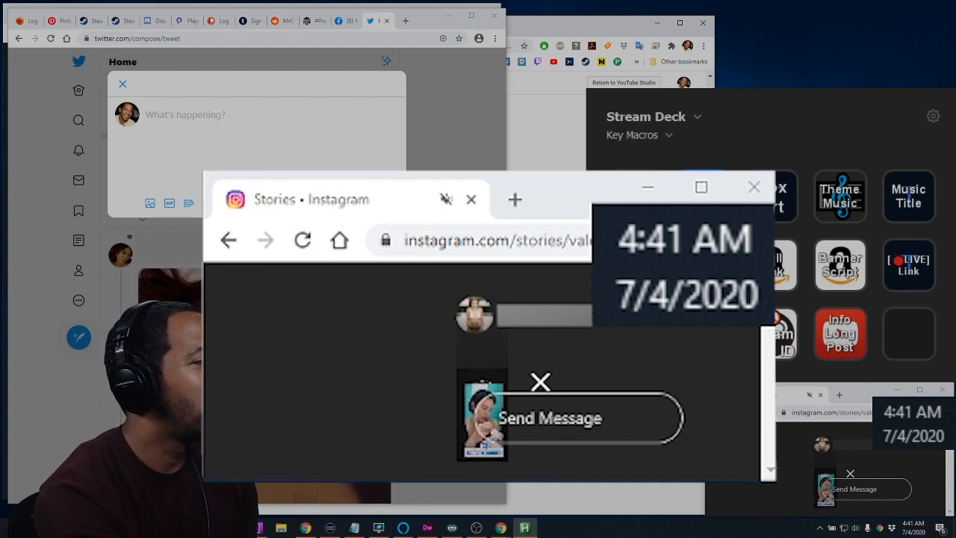
{"action": "left_click", "coordinate": [488, 296]}
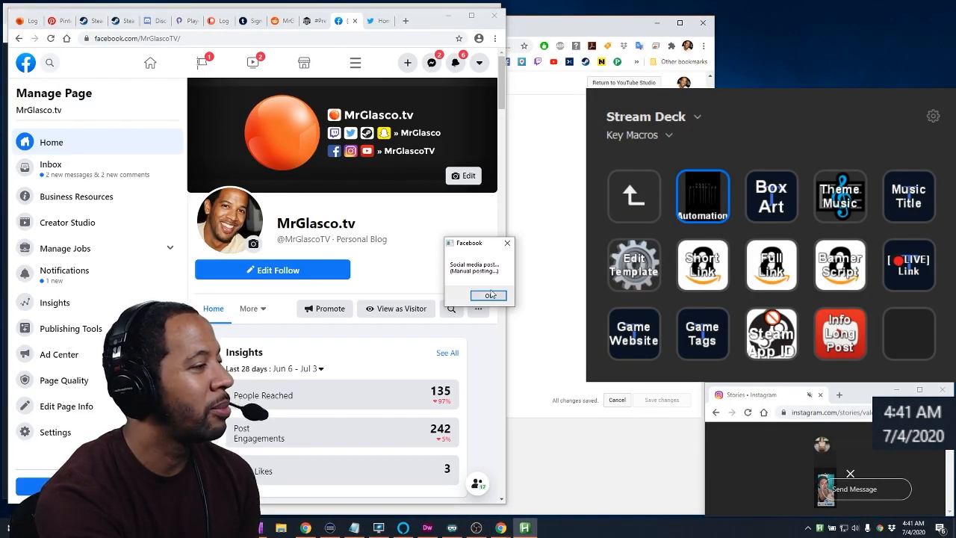
{"action": "left_click", "coordinate": [489, 296]}
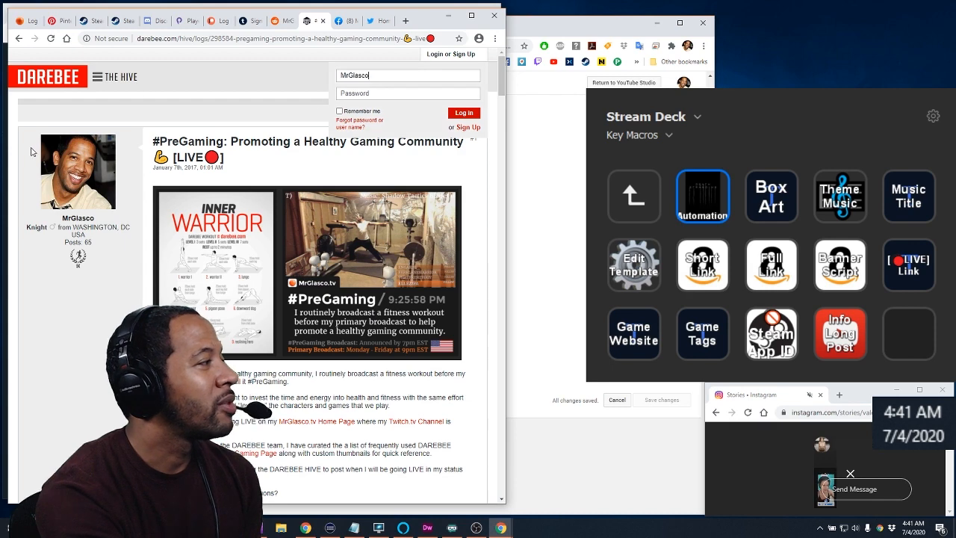
Log in to DAREBEE with the account password and answer No to the #PreGaming stream question
{"action": "key", "text": "Tab"}
{"action": "type", "text": "********************"}
{"action": "key", "text": "Return"}
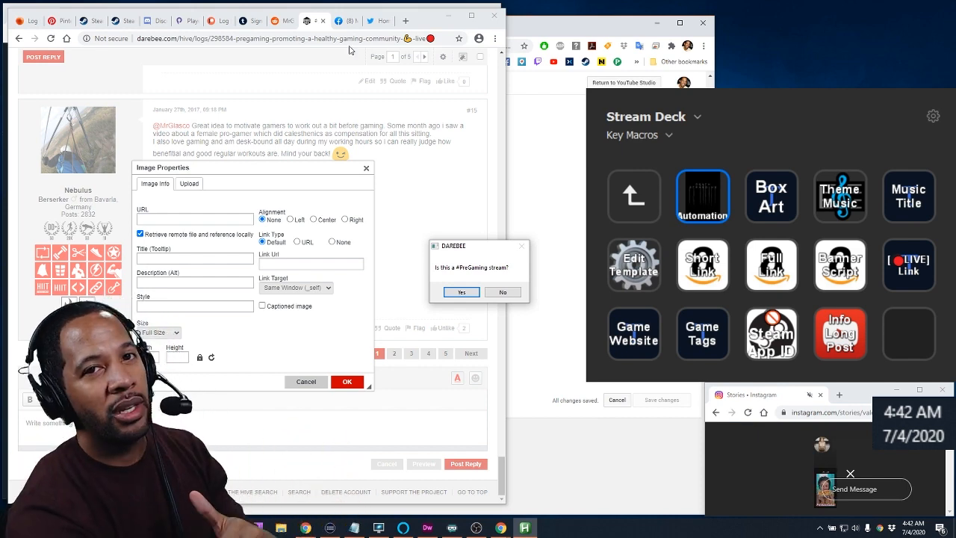
{"action": "left_click", "coordinate": [511, 294]}
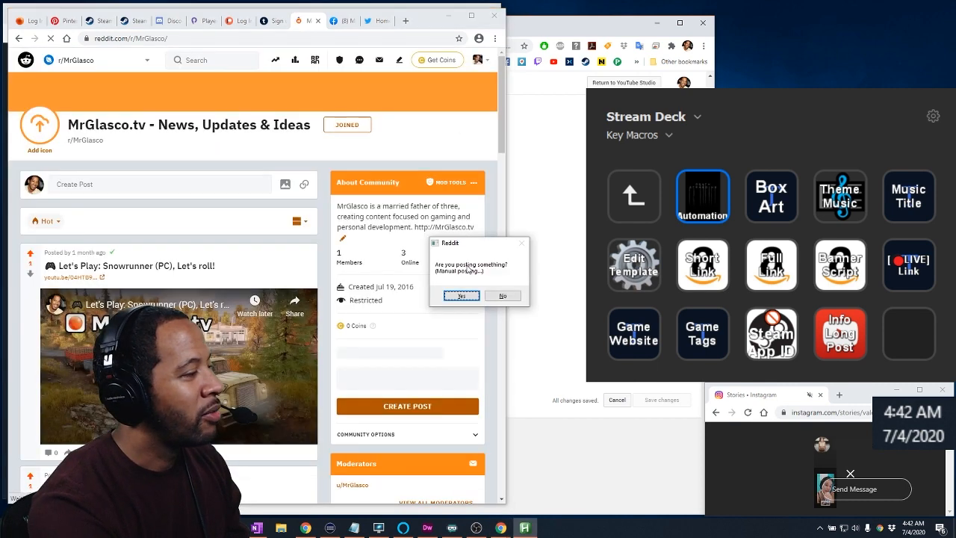
Answer No to posting on Reddit, continue to the WordPress dashboard, and answer Yes to posting a blog post
{"action": "left_click", "coordinate": [502, 296]}
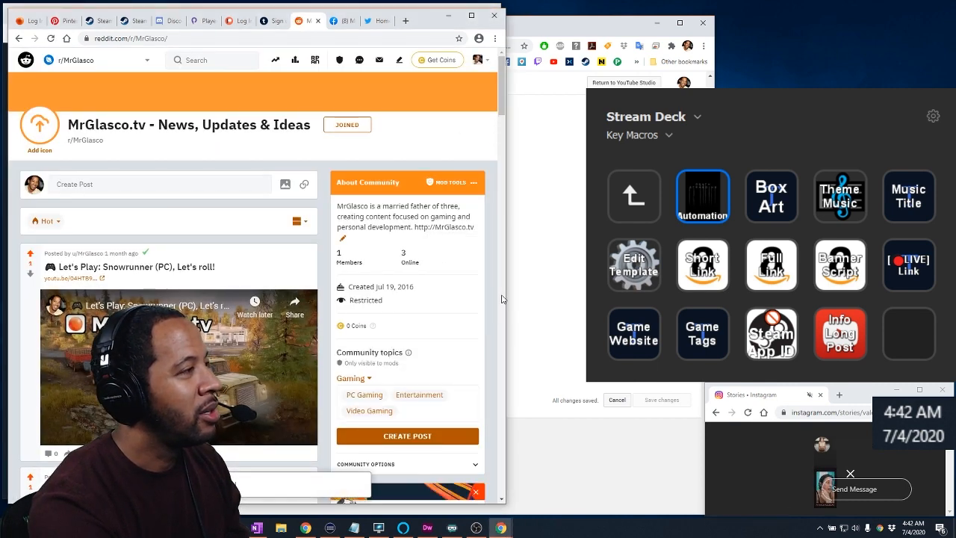
{"action": "key", "text": "Tab"}
{"action": "key", "text": "Return"}
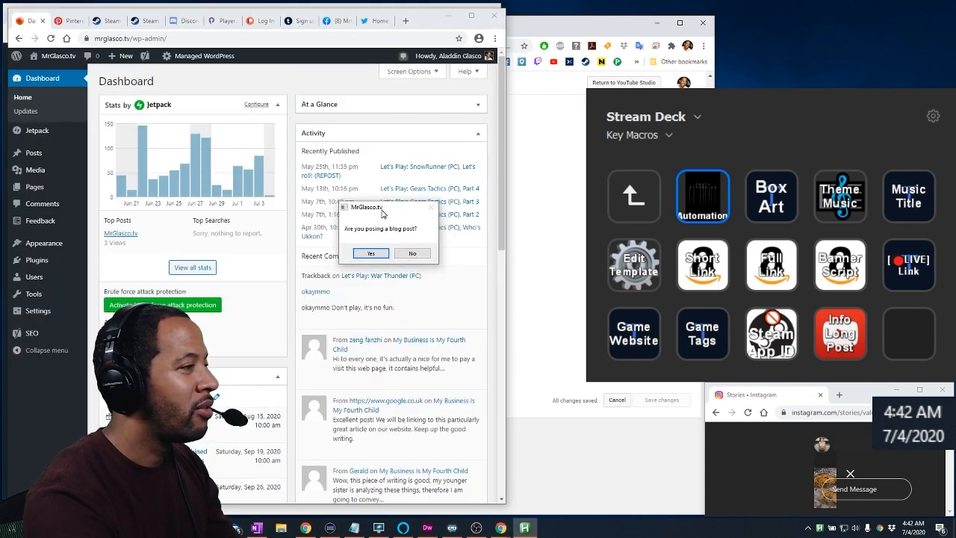
{"action": "left_click_drag", "start_coordinate": [381, 213], "coordinate": [386, 208]}
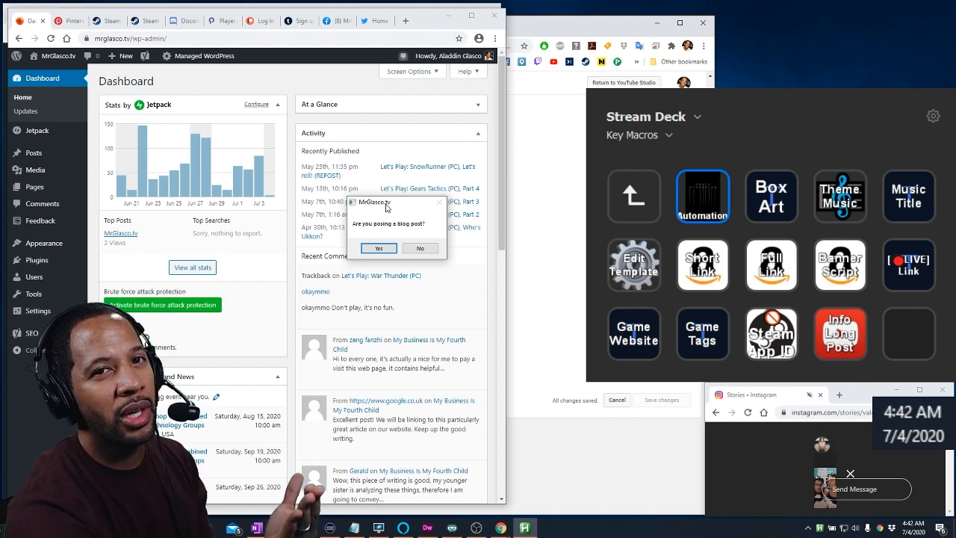
{"action": "left_click", "coordinate": [383, 248]}
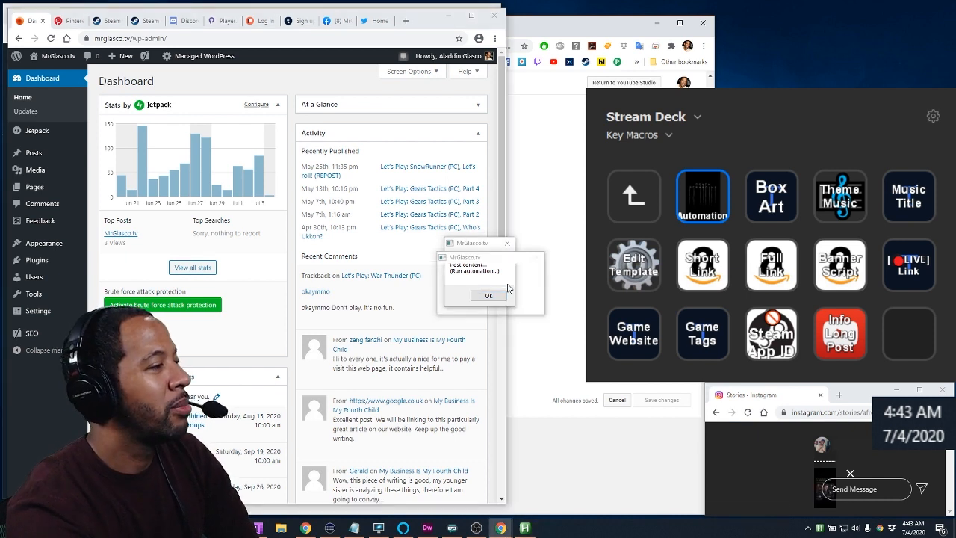
Answer Yes to the image upload, upload mrglasco_LIVE_2020-06-23.jpg to the media library, and select its file link
{"action": "left_click_drag", "start_coordinate": [467, 262], "coordinate": [360, 207]}
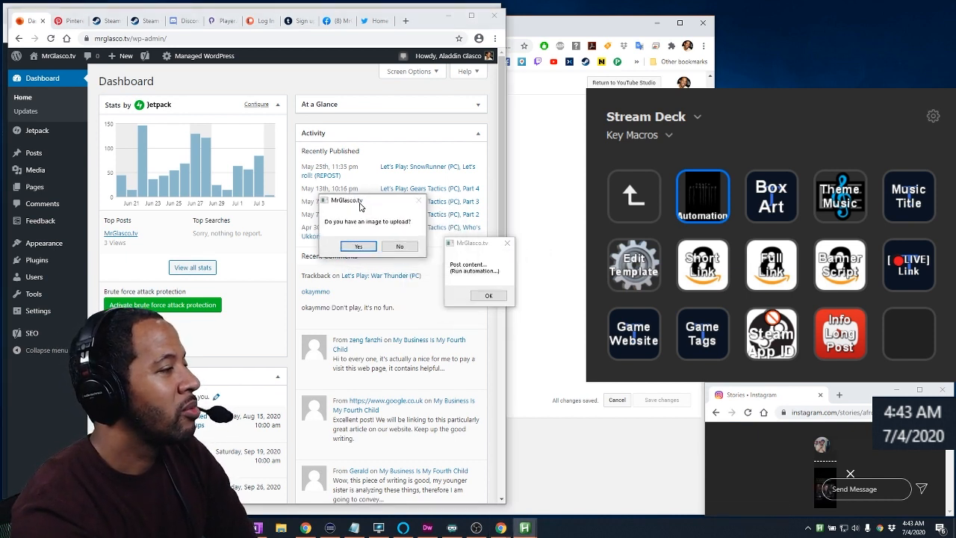
{"action": "left_click", "coordinate": [357, 246]}
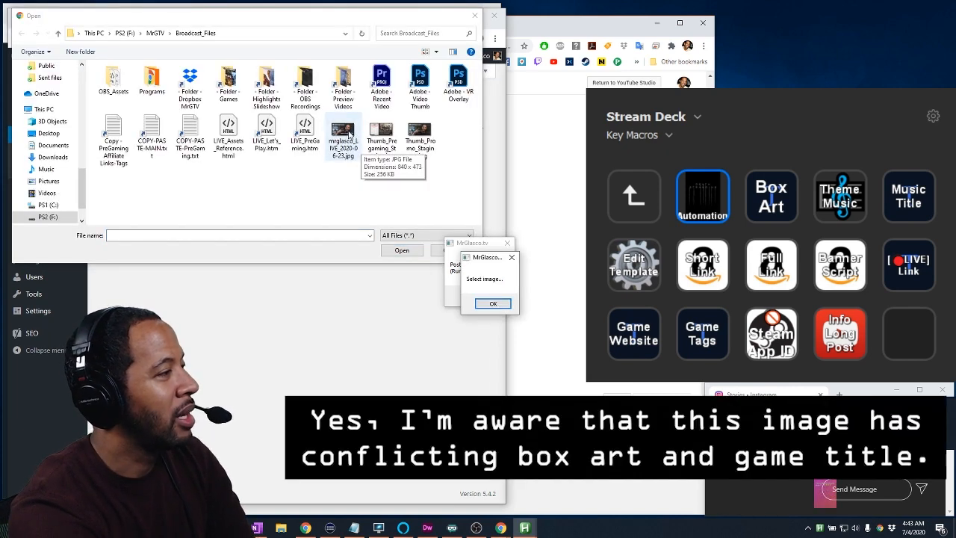
{"action": "left_click", "coordinate": [345, 136]}
{"action": "left_click", "coordinate": [491, 303]}
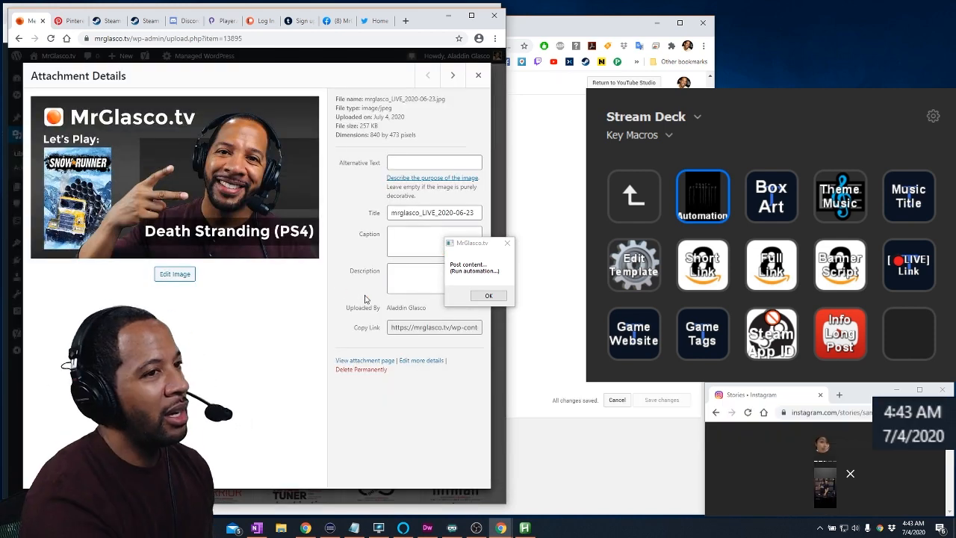
{"action": "left_click", "coordinate": [416, 330]}
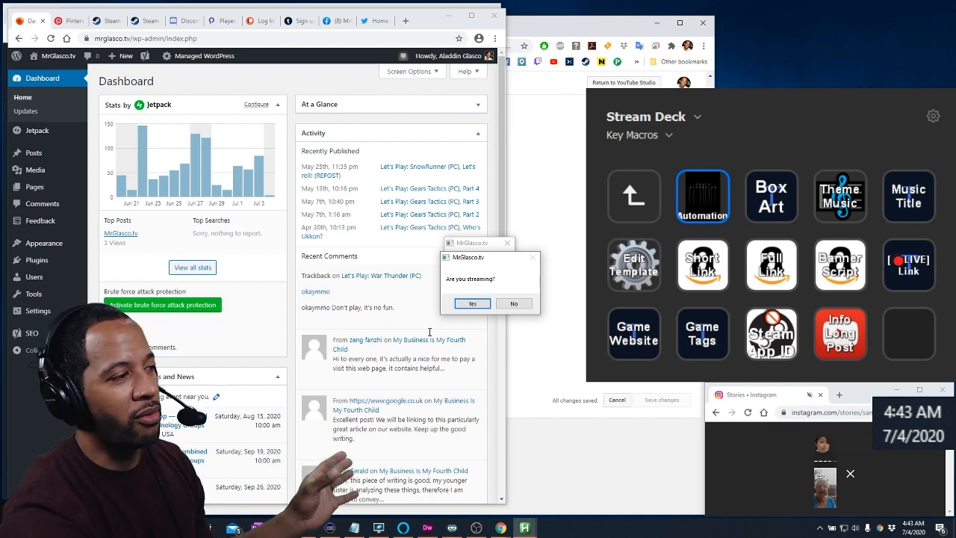
Answer Yes to streaming, let the automation draft "Let's Play: Death Stranding (PS4), Decompressing", and confirm the blog post editing prompt
{"action": "left_click_drag", "start_coordinate": [480, 259], "coordinate": [429, 319]}
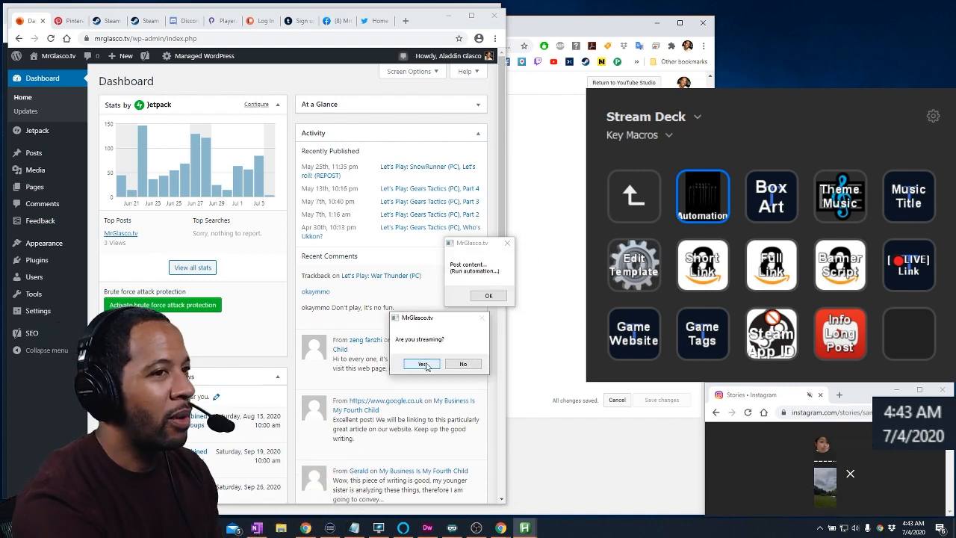
{"action": "left_click", "coordinate": [423, 363]}
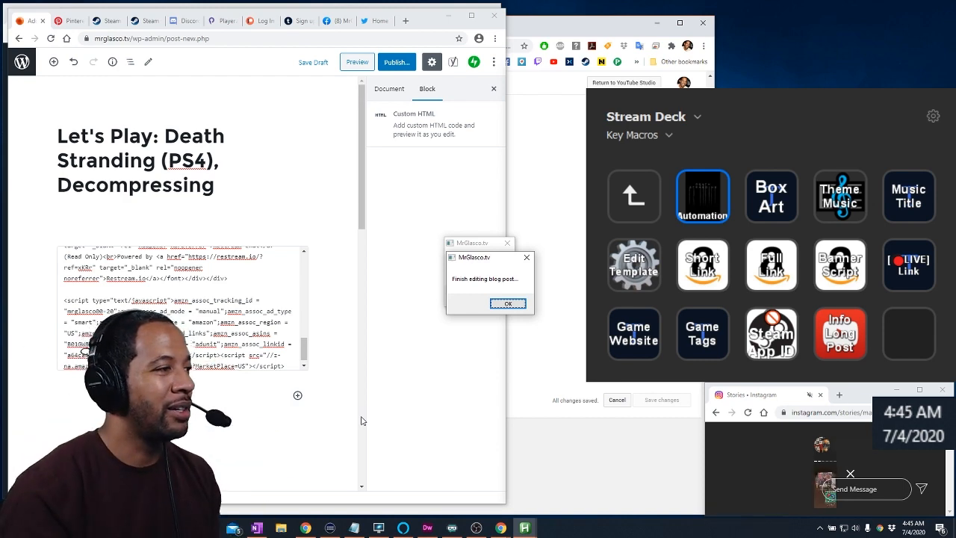
{"action": "left_click_drag", "start_coordinate": [491, 259], "coordinate": [396, 133]}
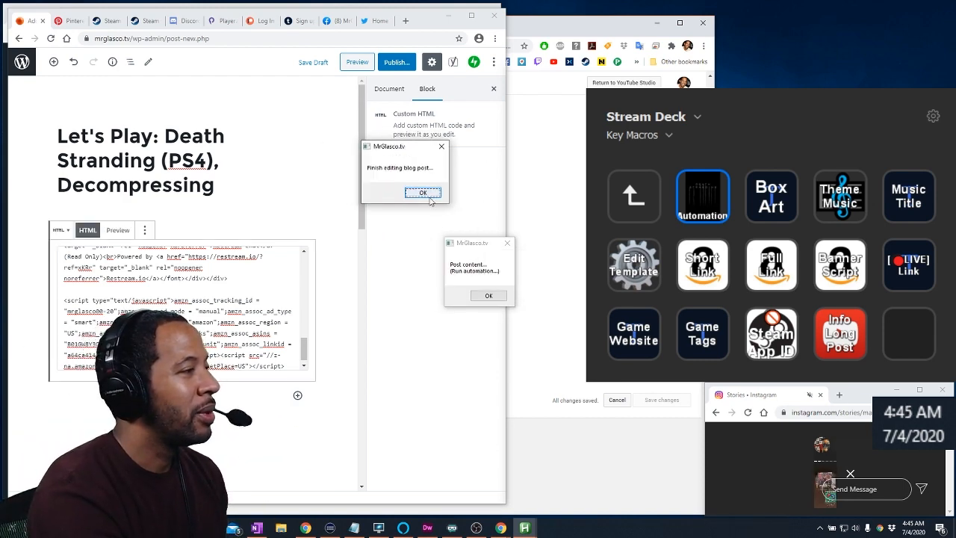
{"action": "left_click", "coordinate": [412, 176]}
Switch to Pinterest and enter the account email in the login form
{"action": "key", "text": "ctrl+Tab"}
{"action": "key", "text": "Return"}
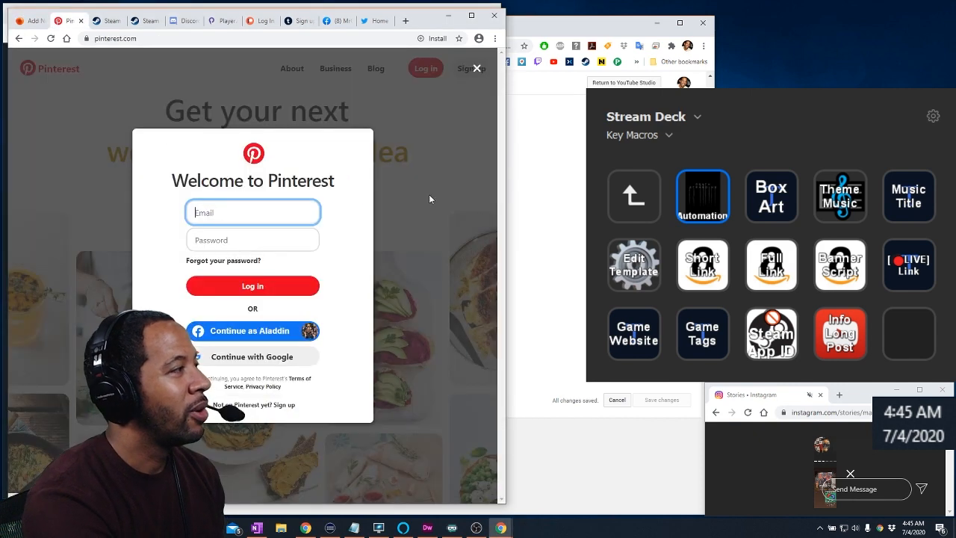
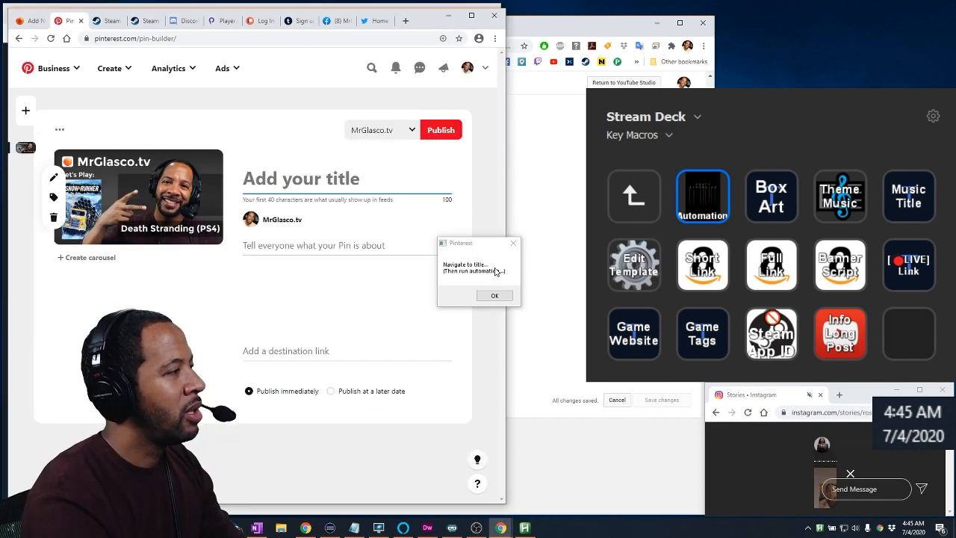
Insert the video game controller emoji at the start of the new Pin's title
{"action": "key", "text": "super+period"}
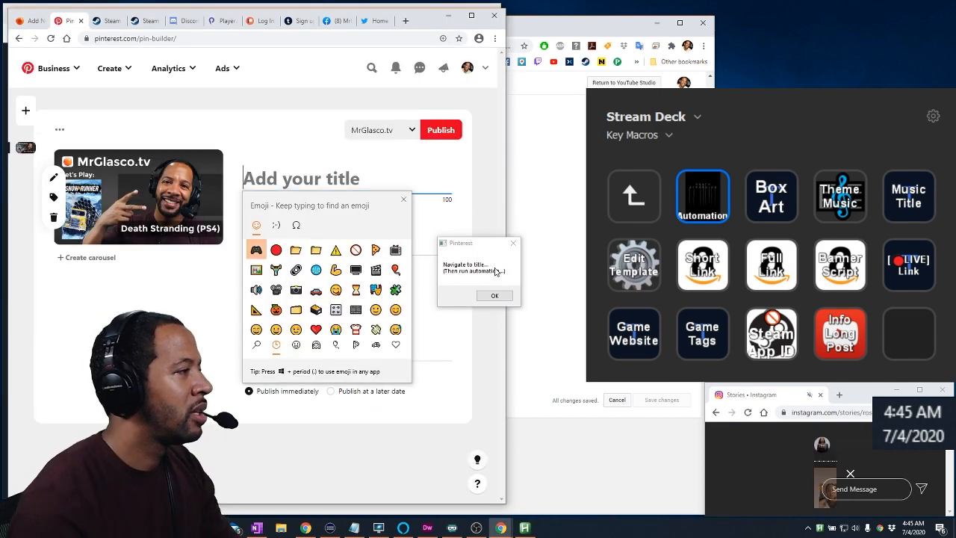
{"action": "type", "text": "controller"}
{"action": "key", "text": "Return"}
{"action": "key", "text": "Escape"}
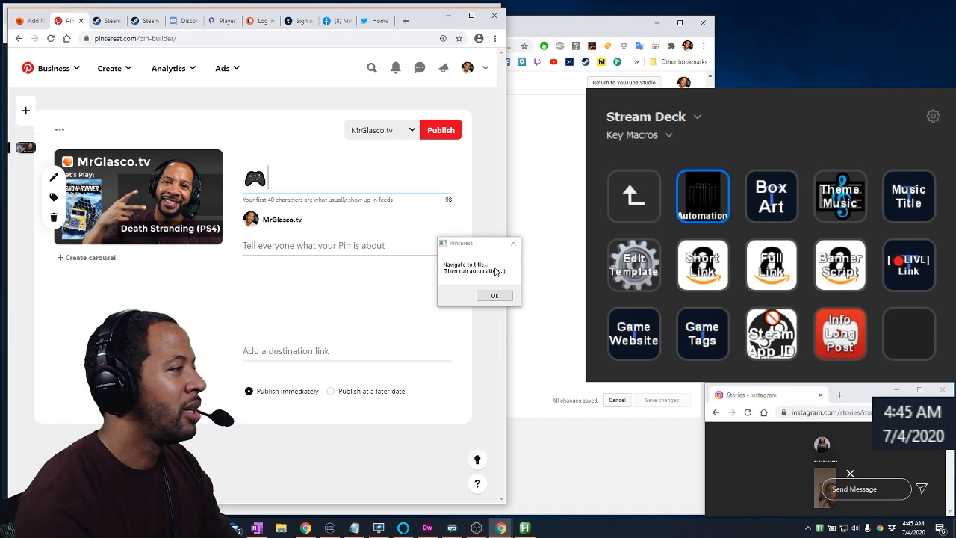
Complete the Pin's title with "Let's Play: Death Stranding (PS4), Decompressing" and start its description with the video game controller emoji
{"action": "type", "text": "Let's Play: Death Stranding (PS4), Decompressing"}
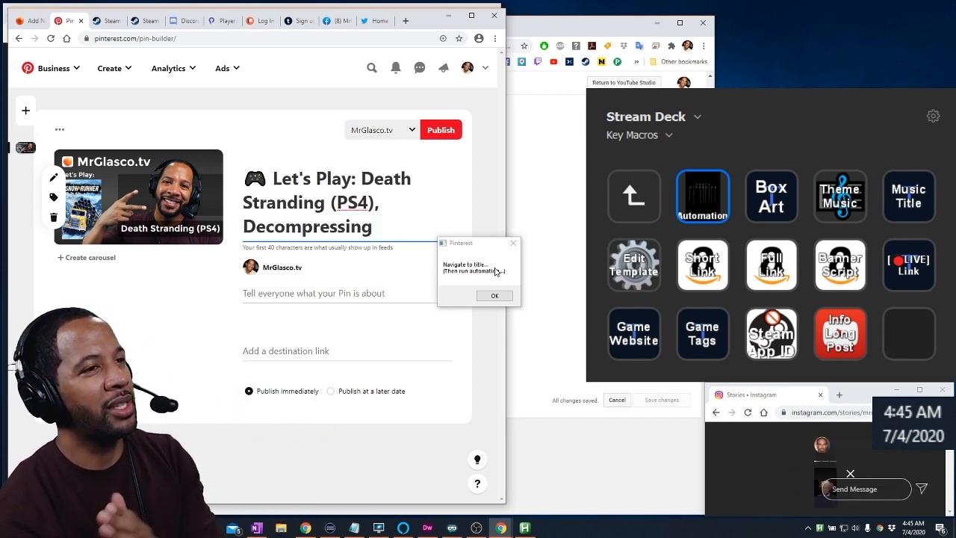
{"action": "key", "text": "Tab"}
{"action": "key", "text": "super+period"}
{"action": "type", "text": "controller"}
{"action": "key", "text": "Return"}
{"action": "key", "text": "Escape"}
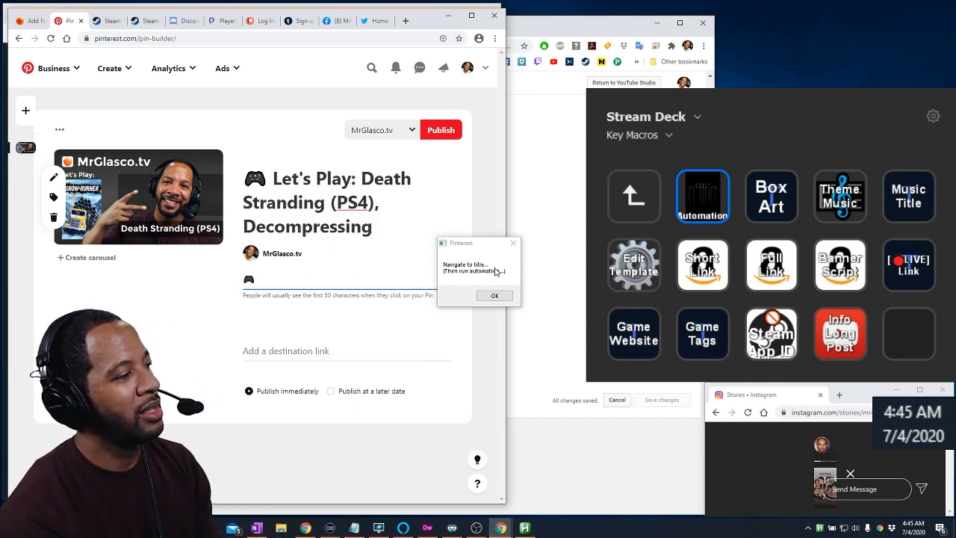
{"action": "type", "text": "Let's Play: Death Stranding (PS4) Available on PS4: https://amzn.to/39pb176 #AD  ["}
{"action": "key", "text": "super+period"}
{"action": "type", "text": "red circle"}
{"action": "key", "text": "Escape"}
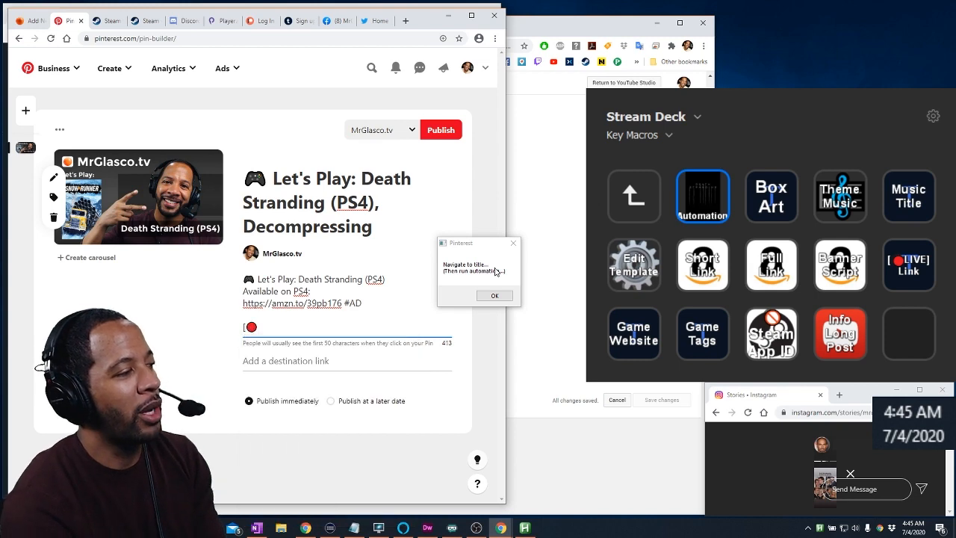
{"action": "type", "text": "LIVE] https://Twitch.tv/MrGlasco  More commentary & creative content on my blog: https://MrGlasco.tv  My Tip Jar - https://MrGlasco.tv/Tip My Office & Equipment Specs - https://MrGlasco.tv/Specs My Merch Store (Beta) - https://MrGlasco.tv/Merch"}
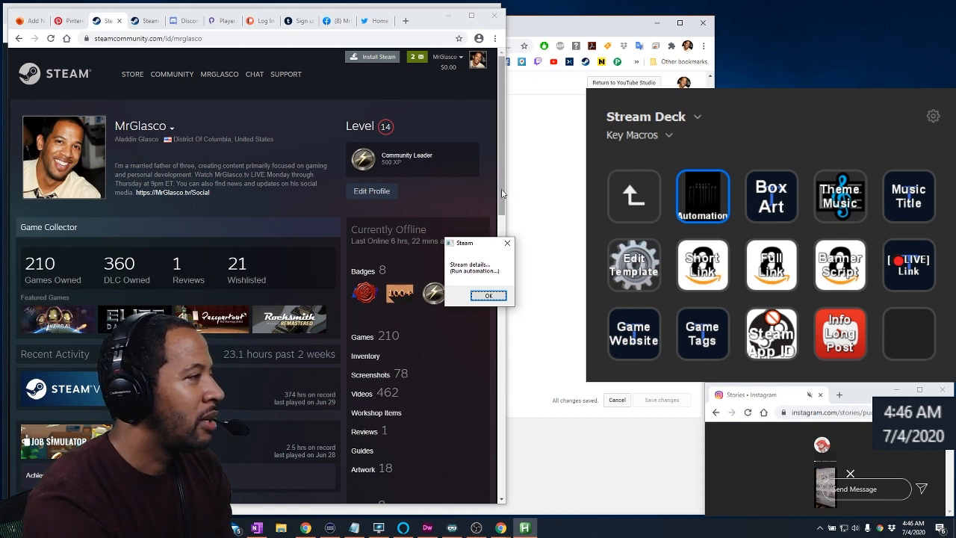
{"action": "left_click_drag", "start_coordinate": [502, 193], "coordinate": [507, 345]}
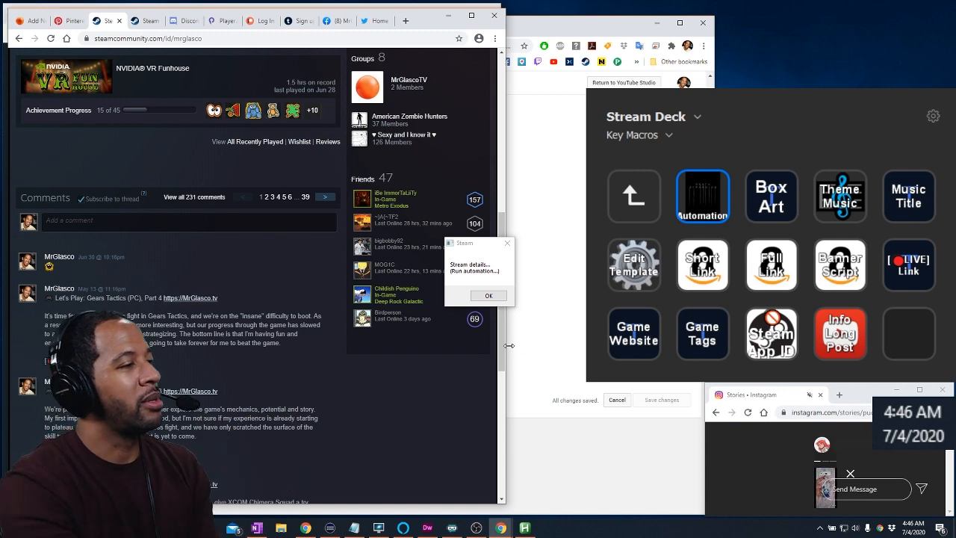
{"action": "type", "text": "controller"}
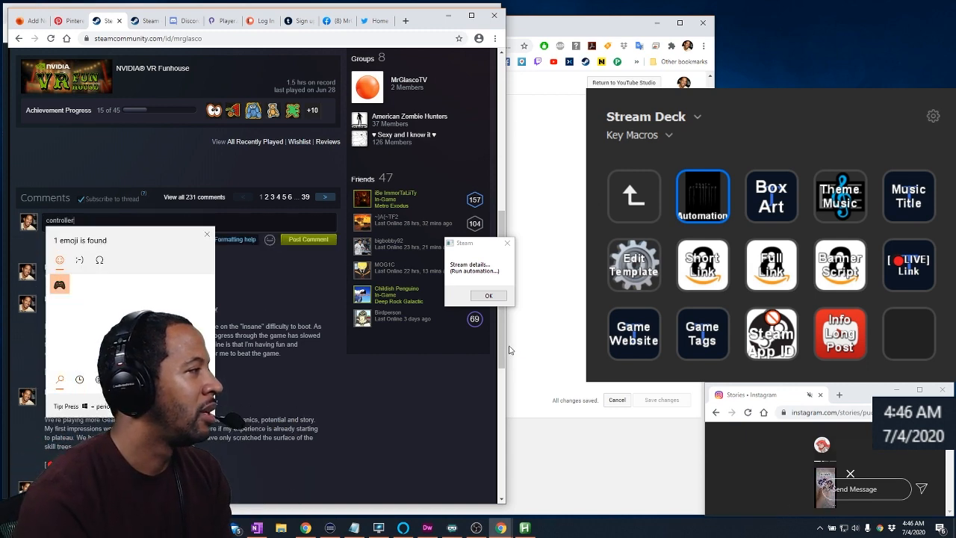
{"action": "key", "text": "Return"}
{"action": "type", "text": "Let's Play: Death Stranding (PS4), Decompressing https://MrGlasco.tv"}
{"action": "key", "text": "Return"}
{"action": "key", "text": "Return"}
{"action": "type", "text": "Long post..."}
{"action": "key", "text": "Return"}
{"action": "key", "text": "Return"}
{"action": "type", "text": "["}
{"action": "key", "text": "super+period"}
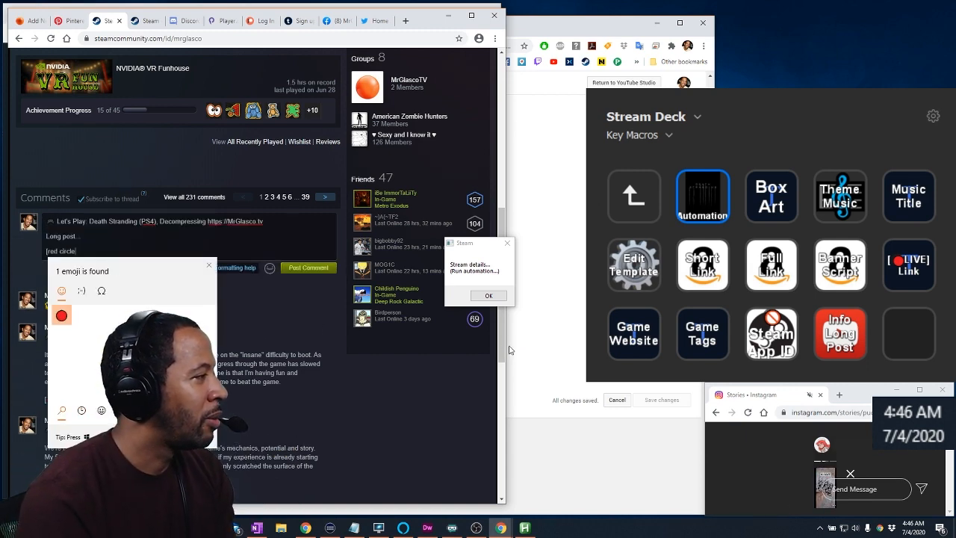
{"action": "type", "text": "red circle"}
{"action": "key", "text": "Return"}
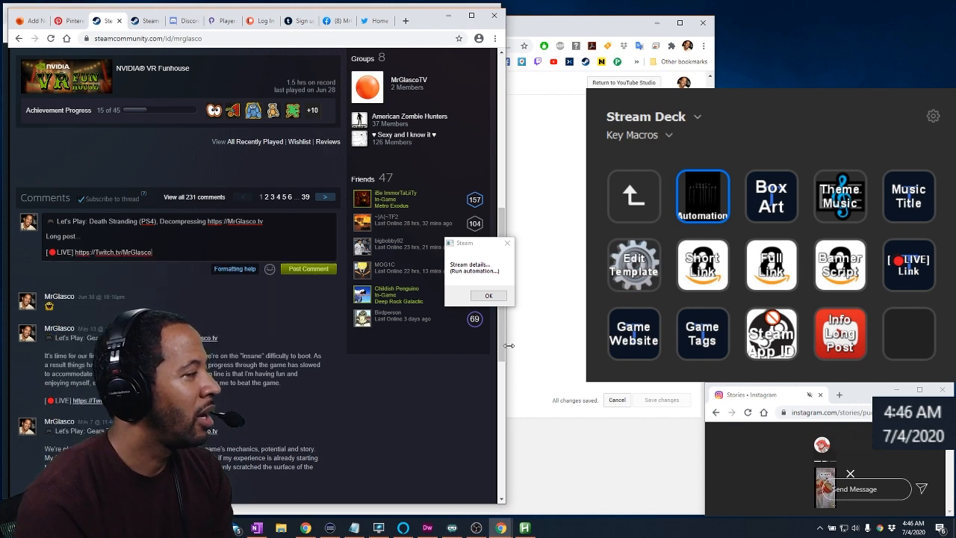
Switch to the MrGlascoTV Steam group and start a new announcement's headline with the controller emoji
{"action": "key", "text": "ctrl+Tab"}
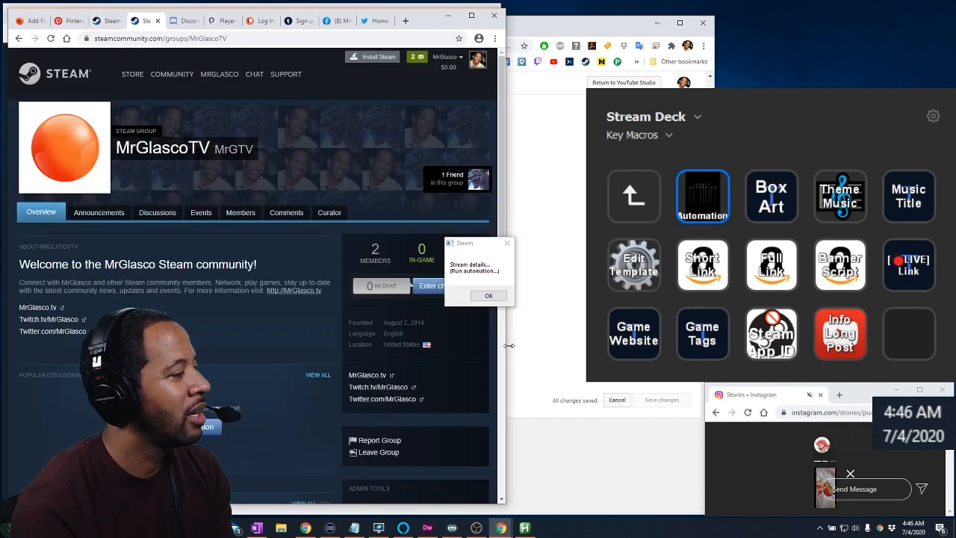
{"action": "key", "text": "super+period"}
{"action": "type", "text": "controller"}
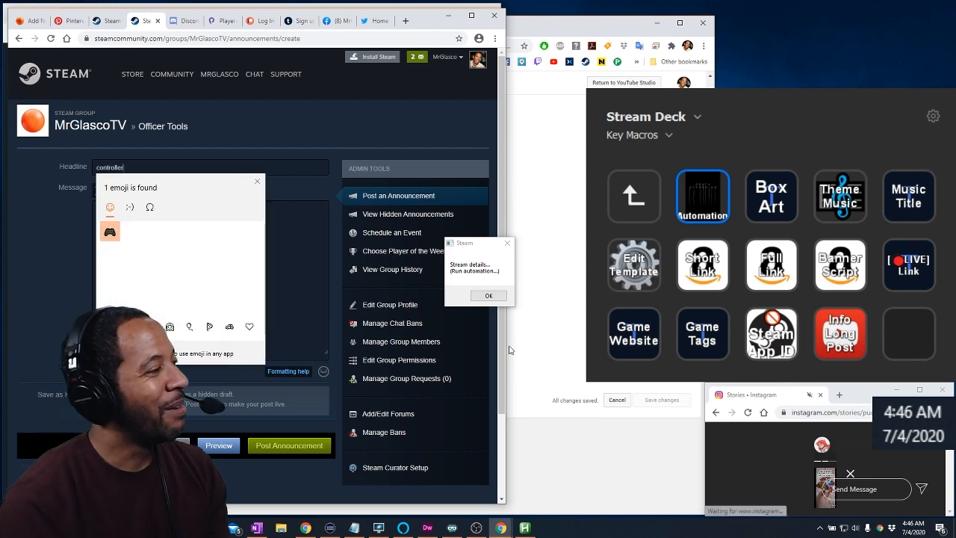
{"action": "key", "text": "Escape"}
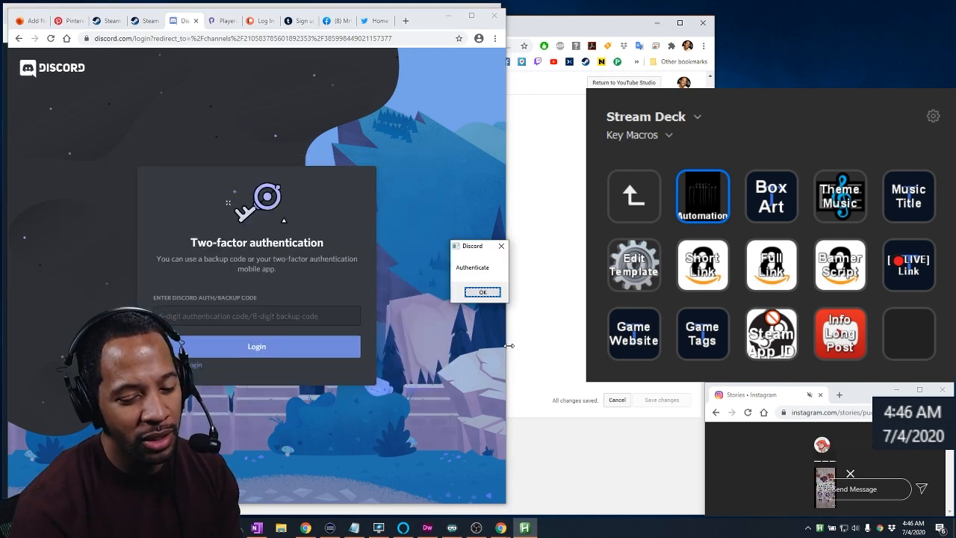
Confirm the Discord authentication prompt, answer Yes to streaming, and choose mrglasco_LIVE_2020-06-23.jpg as the image for the lets-play post
{"action": "left_click", "coordinate": [491, 293]}
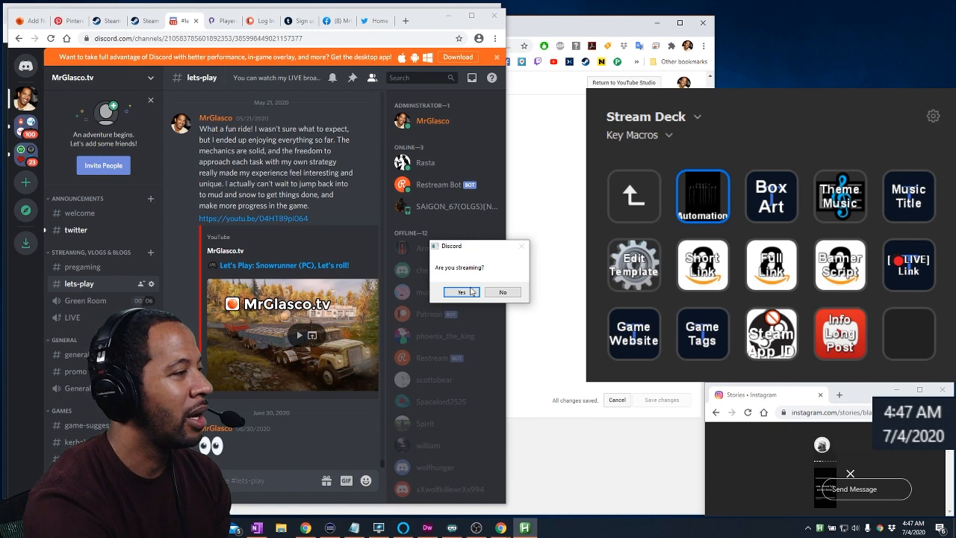
{"action": "left_click", "coordinate": [471, 291]}
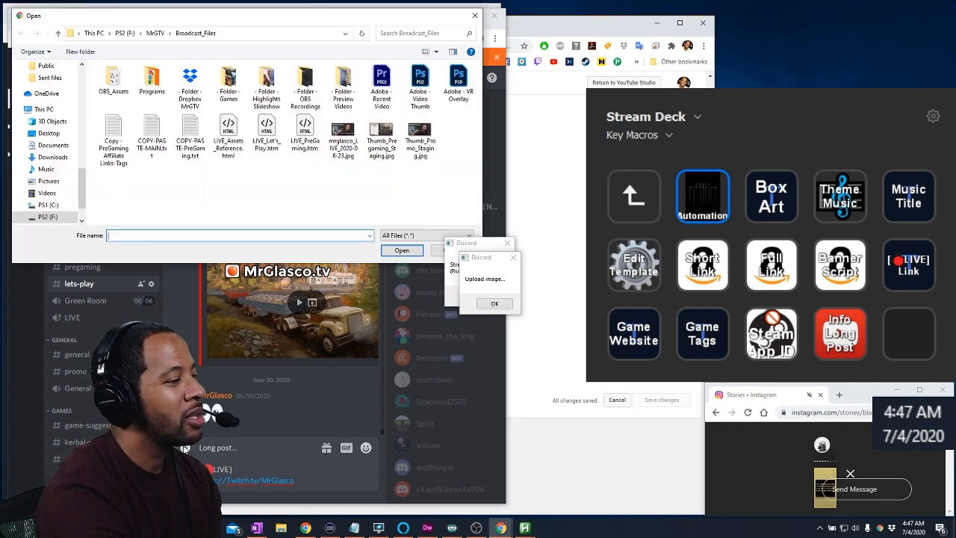
{"action": "left_click", "coordinate": [346, 158]}
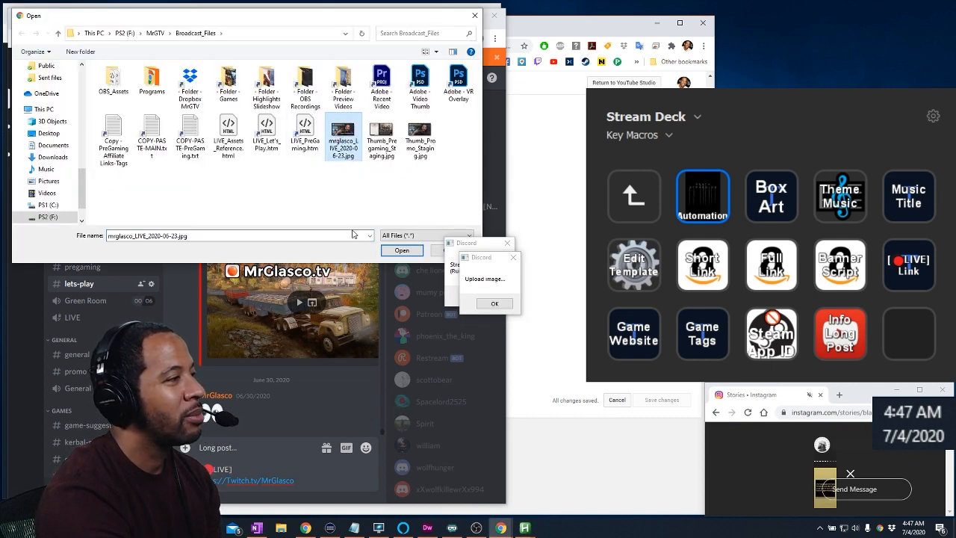
{"action": "left_click", "coordinate": [493, 300]}
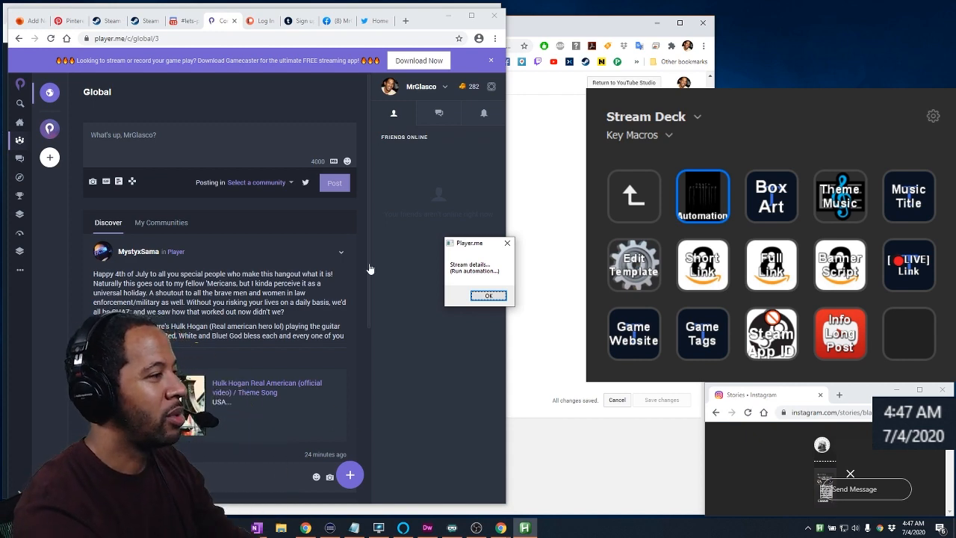
Run the stream details automation for the Player.me post
{"action": "key", "text": "Tab"}
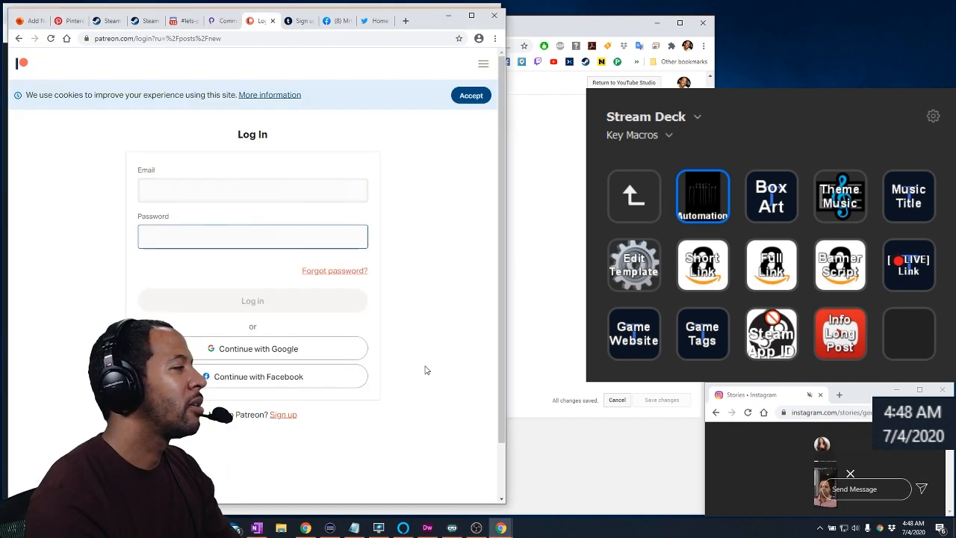
{"action": "key", "text": "ctrl+v"}
{"action": "key", "text": "Return"}
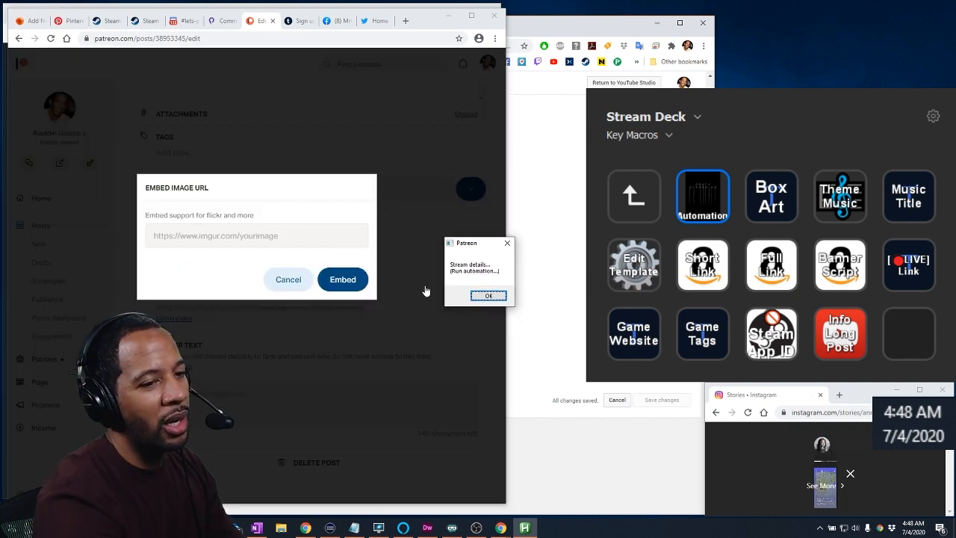
Embed the image in the Patreon post using its copied mrglasco.tv/wp-content/uploads/2020/07 URL
{"action": "key", "text": "alt+Tab"}
{"action": "key", "text": "ctrl+v"}
{"action": "key", "text": "Tab"}
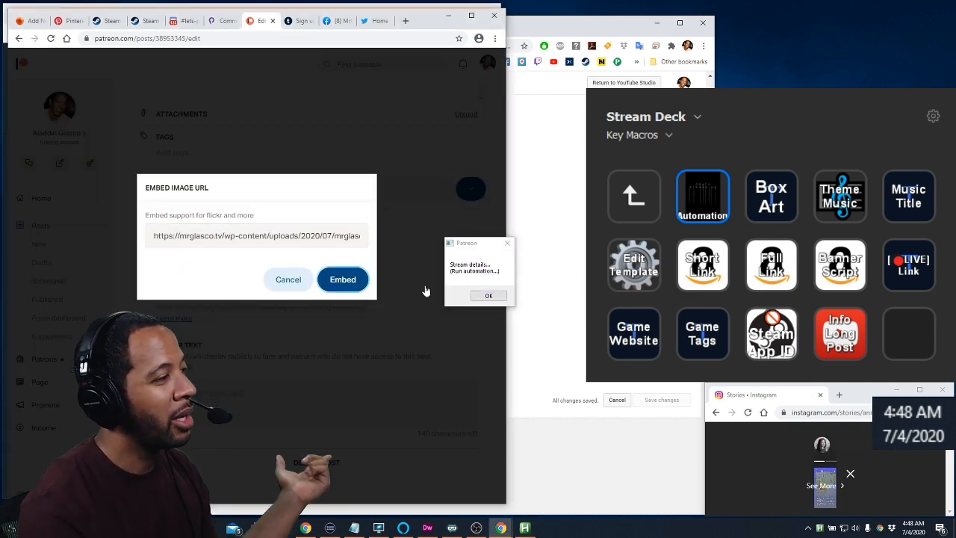
{"action": "key", "text": "Return"}
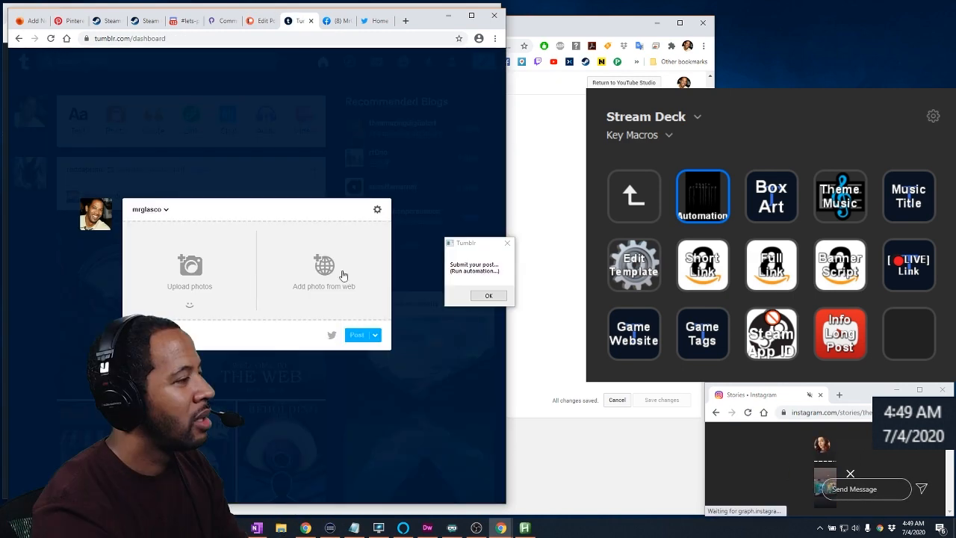
Add the Death Stranding (PS4) thumbnail to a new Tumblr photo post and begin its caption with the controller emoji
{"action": "left_click", "coordinate": [326, 266]}
{"action": "key", "text": "ctrl+v"}
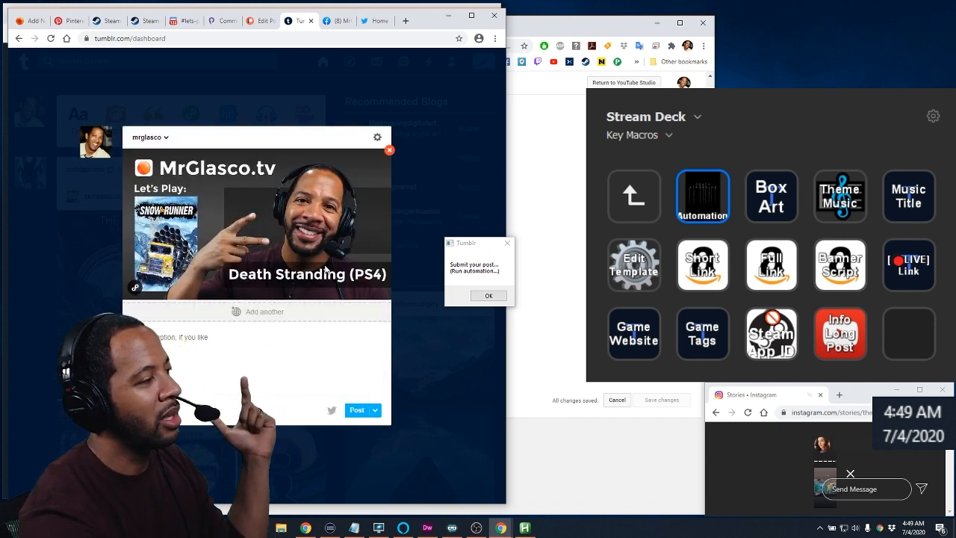
{"action": "key", "text": "Tab"}
{"action": "key", "text": "super+period"}
{"action": "type", "text": "controller"}
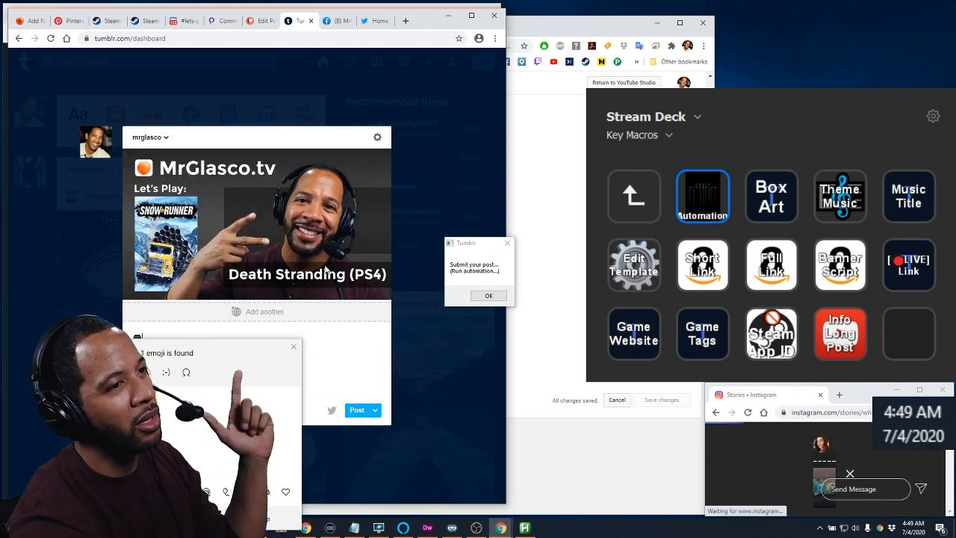
{"action": "key", "text": "Return"}
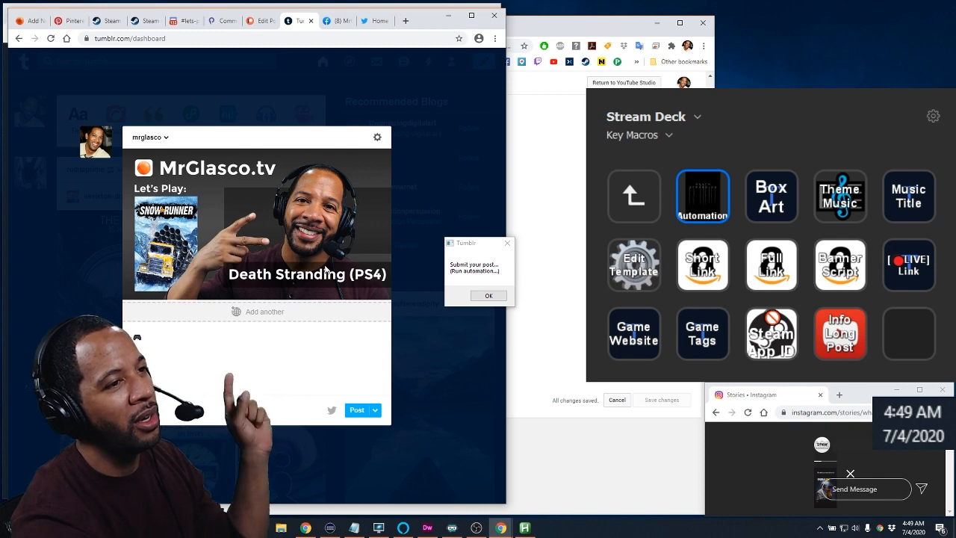
{"action": "key", "text": "Return"}
{"action": "key", "text": "Return"}
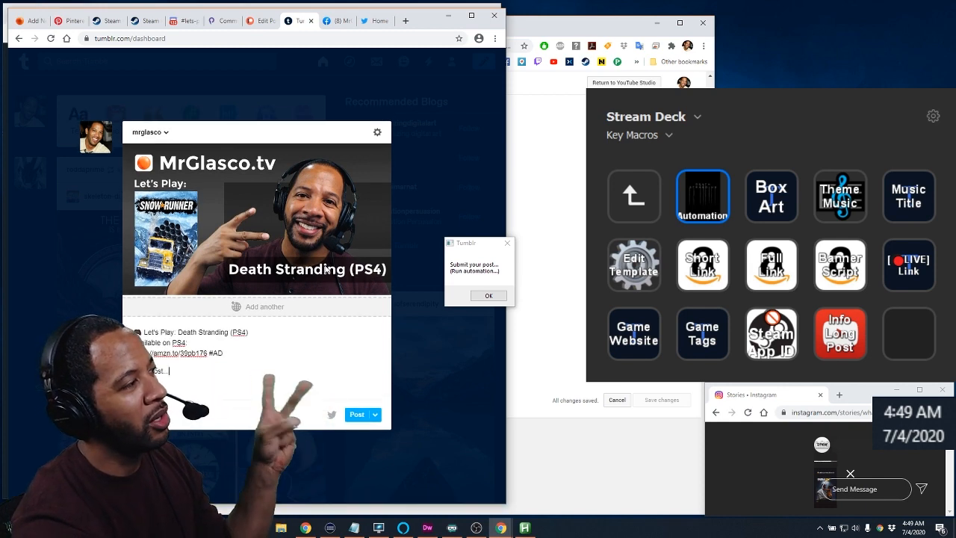
{"action": "key", "text": "super+period"}
{"action": "type", "text": "red circle"}
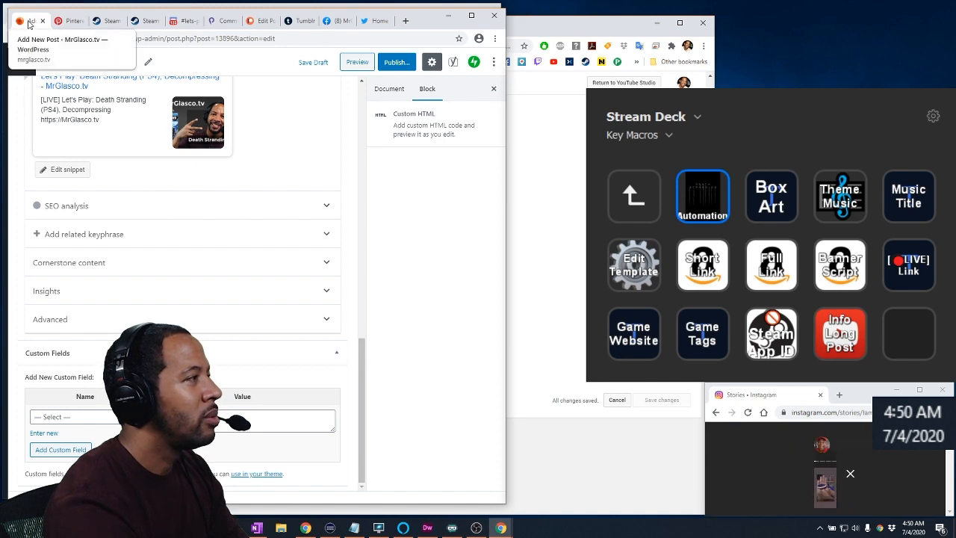
Review the drafted posts on the WordPress blog, Pinterest, Steam, Discord, Player.me, Patreon, Tumblr and Facebook
{"action": "scroll", "coordinate": [333, 163], "scroll_direction": "up", "scroll_amount": 15}
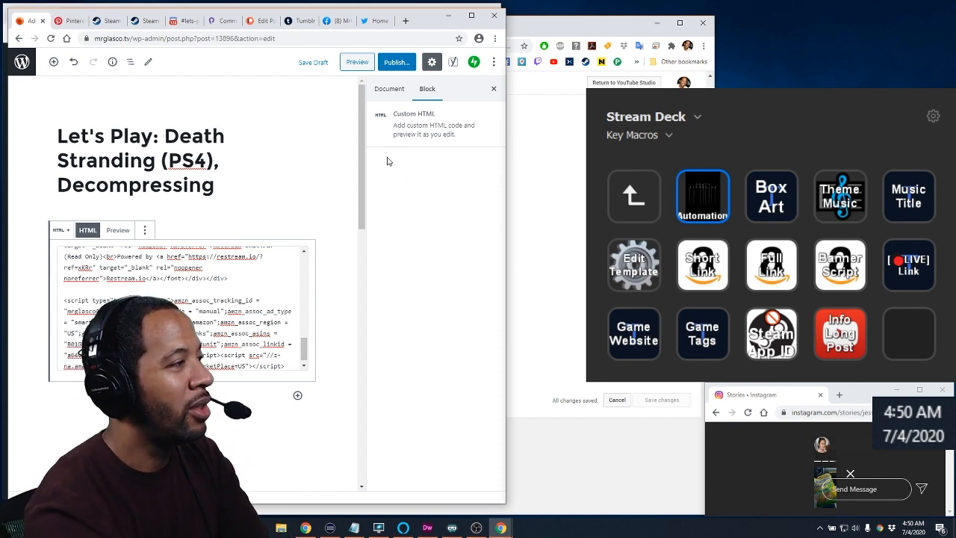
{"action": "left_click", "coordinate": [63, 21]}
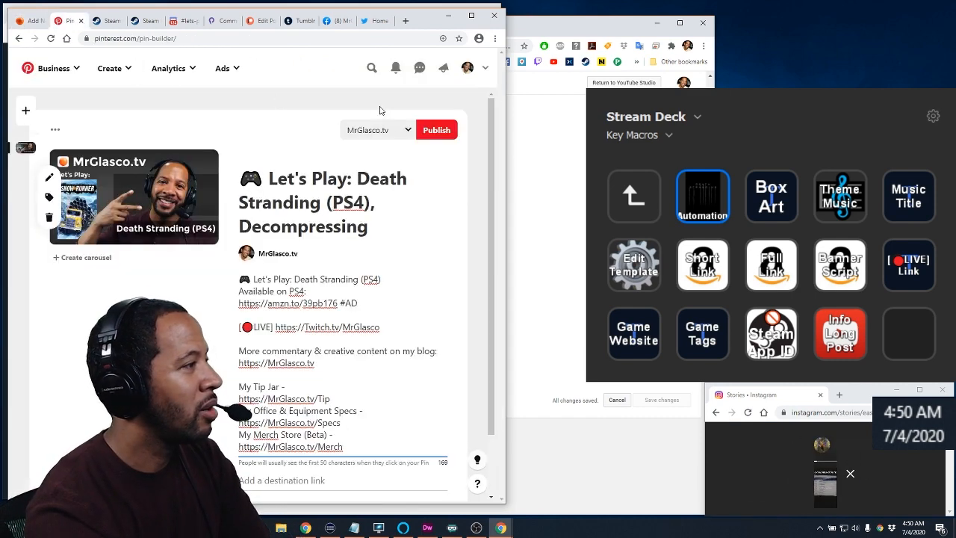
{"action": "left_click", "coordinate": [112, 22]}
{"action": "left_click", "coordinate": [146, 22]}
{"action": "left_click", "coordinate": [176, 27]}
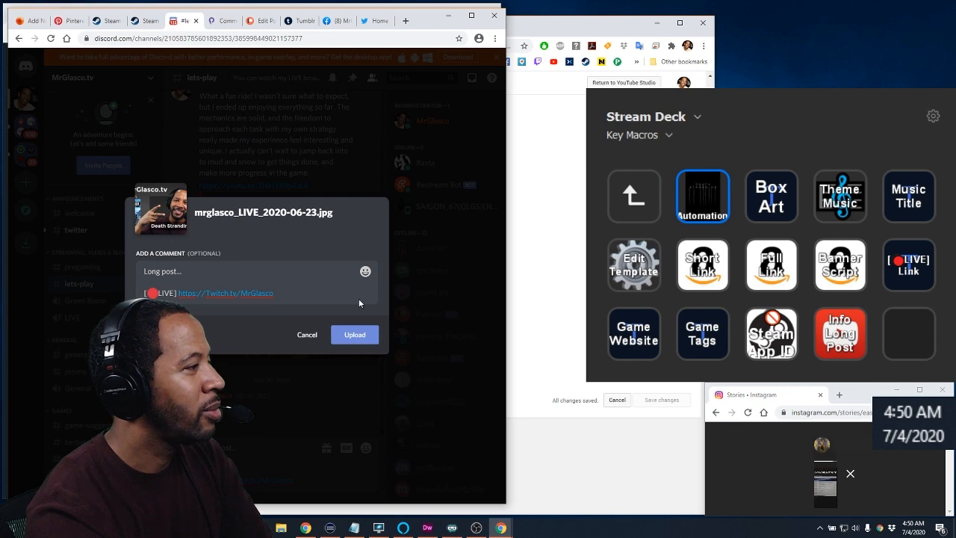
{"action": "left_click", "coordinate": [223, 21]}
{"action": "left_click", "coordinate": [259, 21]}
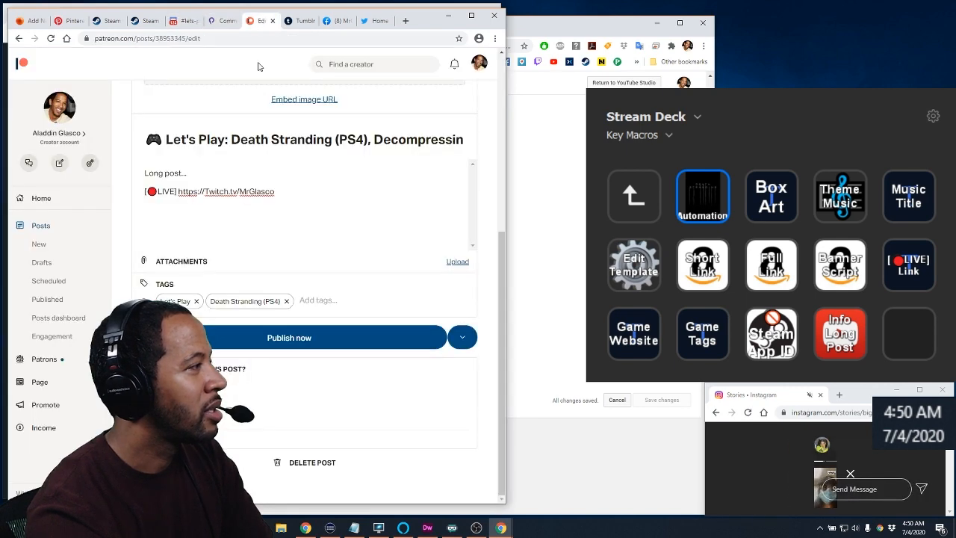
{"action": "left_click", "coordinate": [297, 22]}
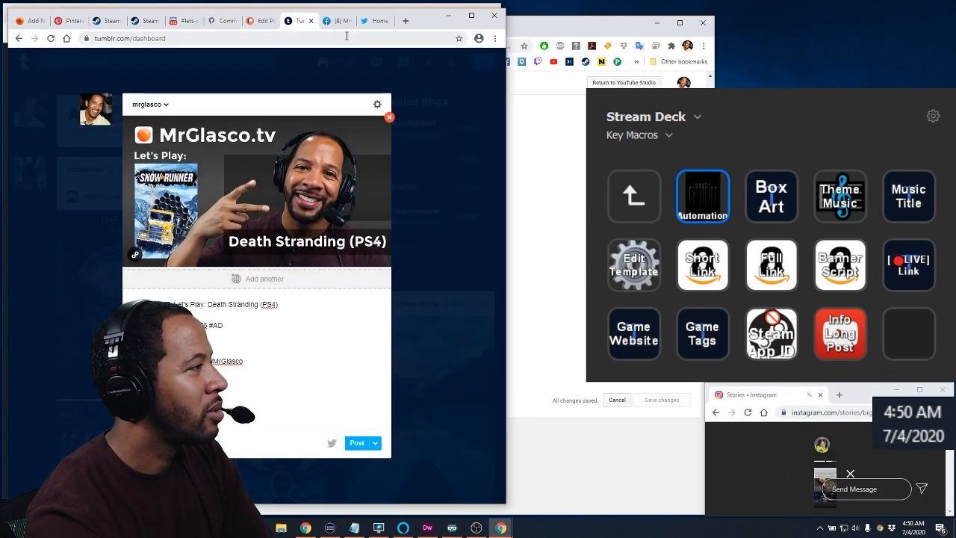
{"action": "left_click", "coordinate": [337, 20]}
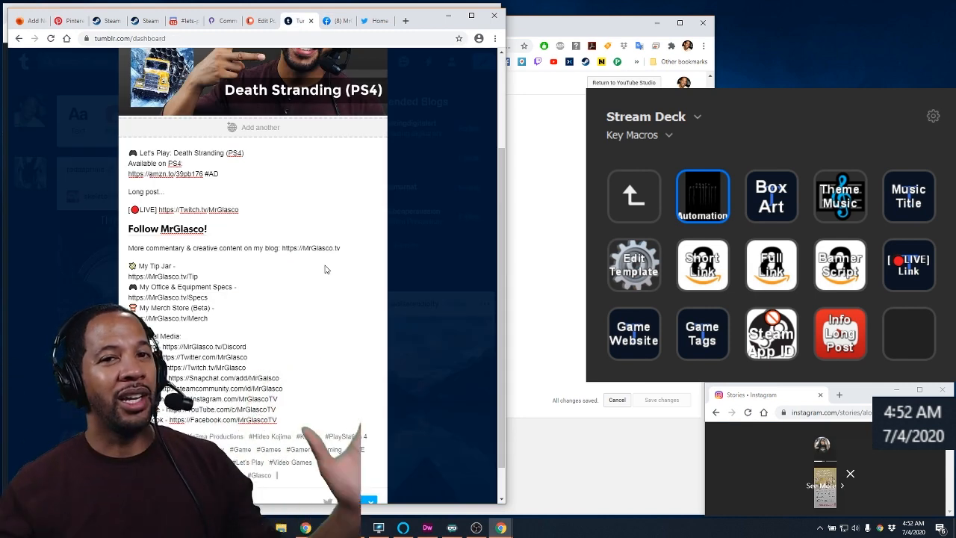